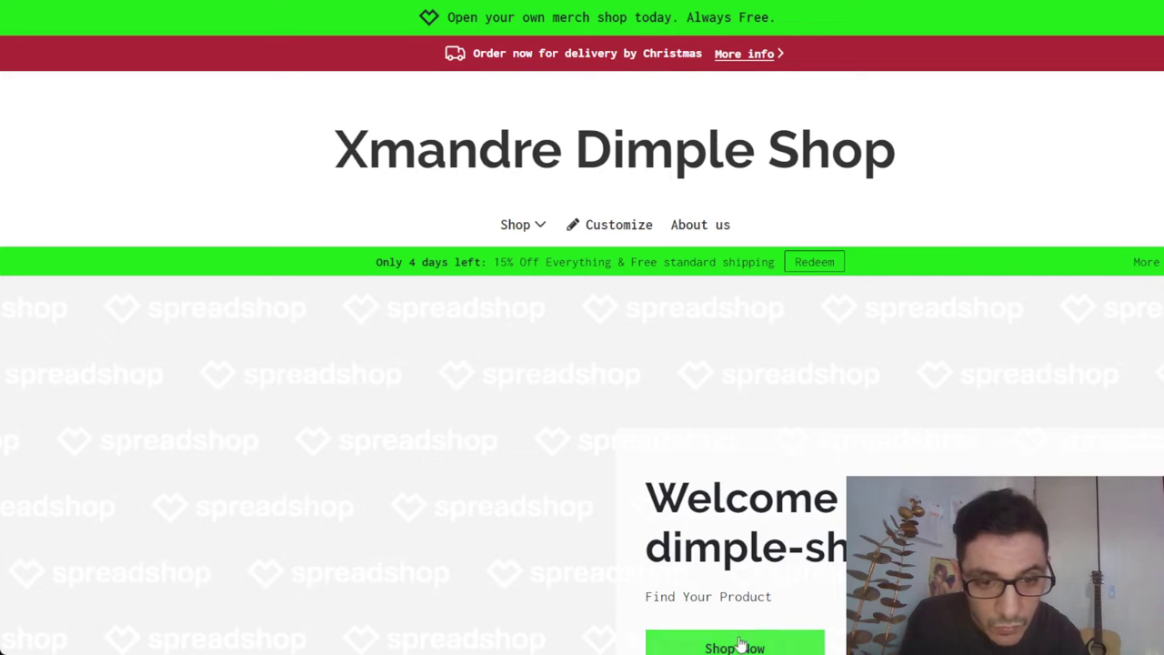
- Open the shop's Customize tool, bring up its product catalogue and filter the products by the Champion brand
{"action": "left_click", "coordinate": [614, 238]}
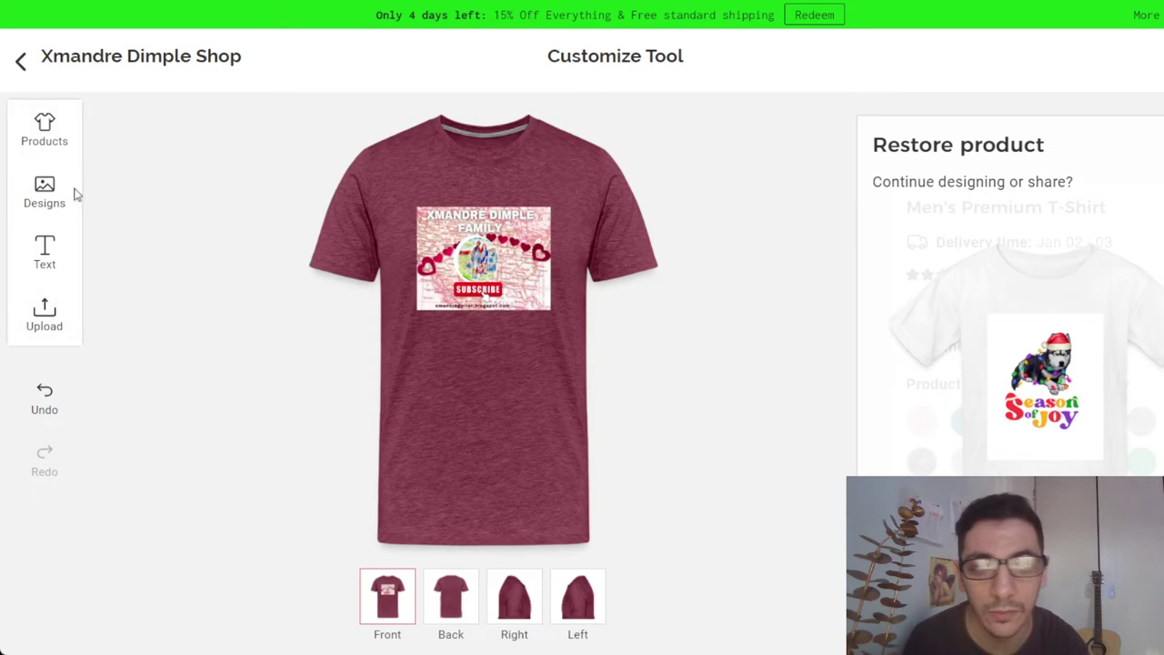
{"action": "left_click", "coordinate": [45, 132]}
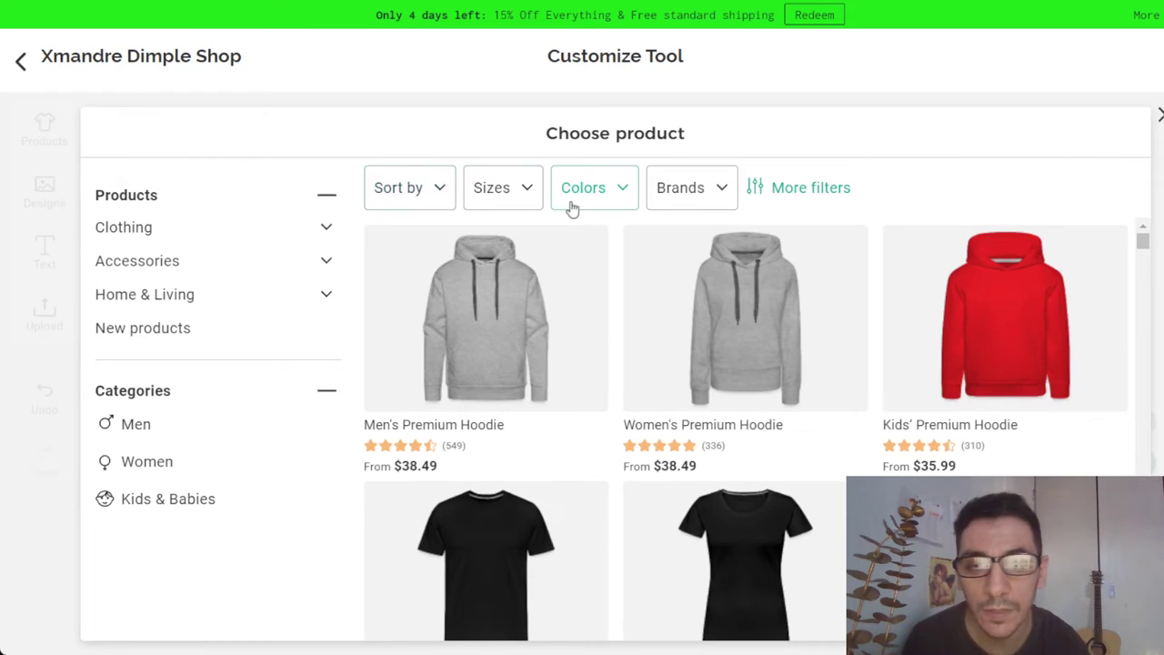
{"action": "left_click", "coordinate": [697, 188]}
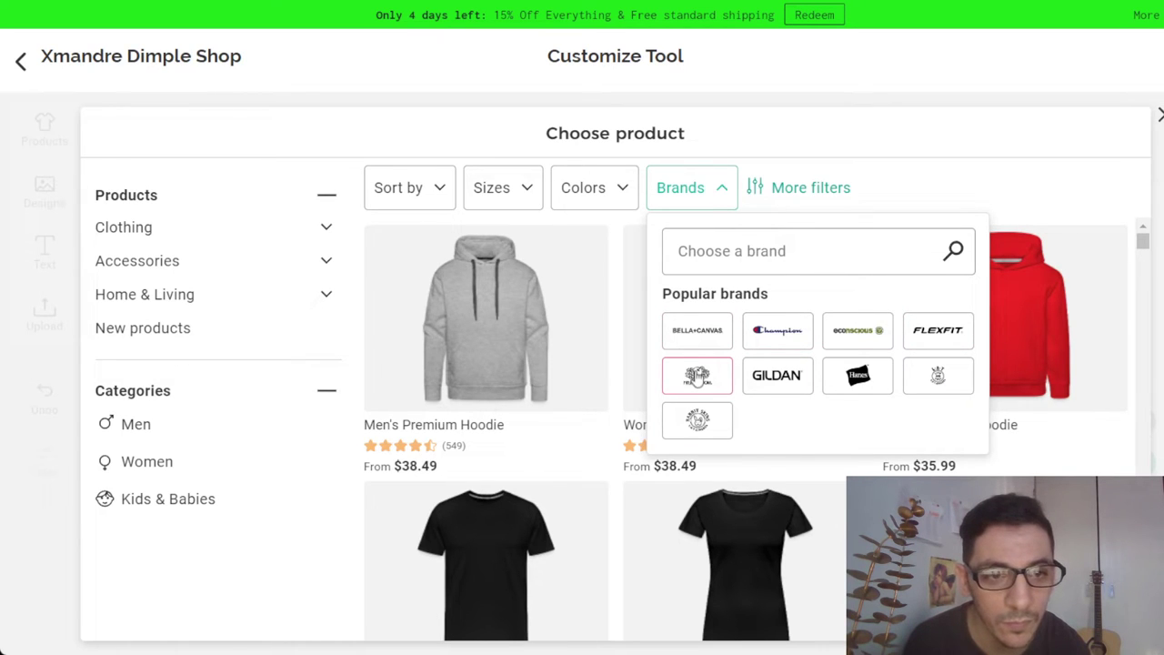
{"action": "left_click", "coordinate": [778, 337]}
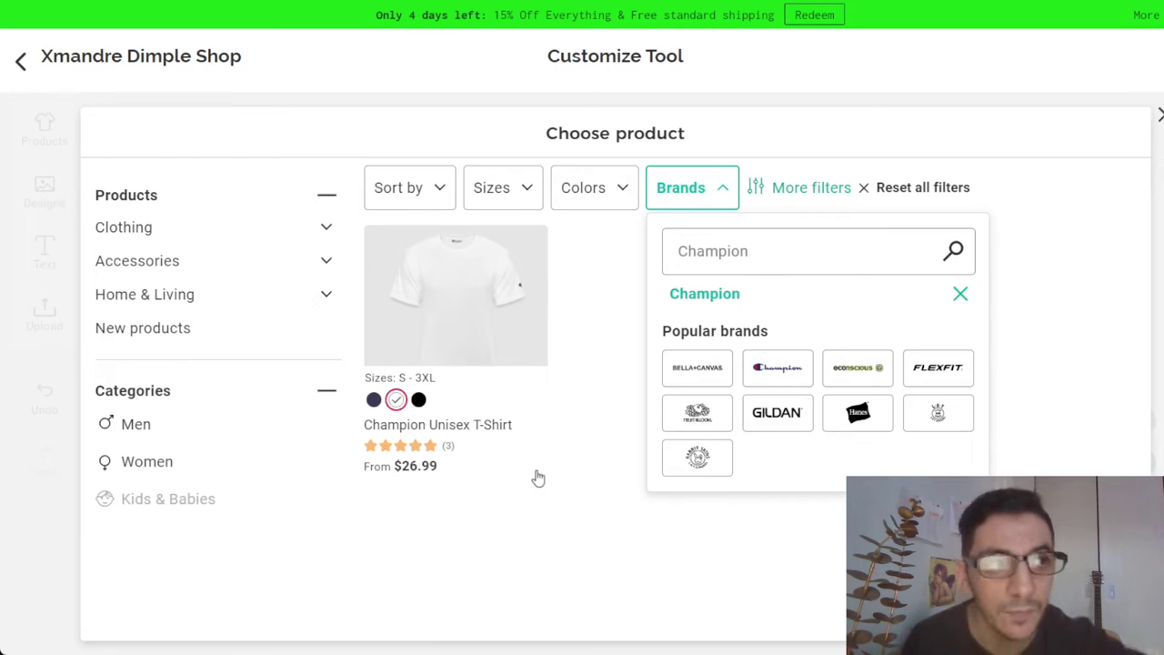
- Switch the brand filter to Bella + Canvas and look through that brand's products
{"action": "left_click", "coordinate": [716, 370]}
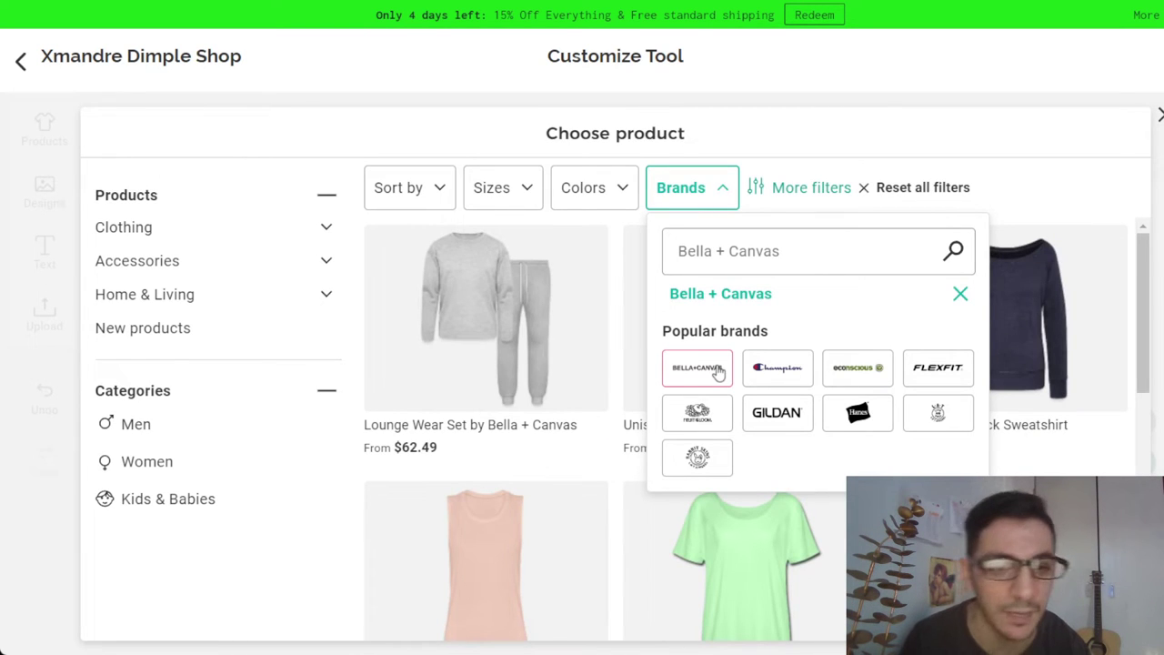
{"action": "left_click_drag", "start_coordinate": [1143, 262], "coordinate": [1143, 322]}
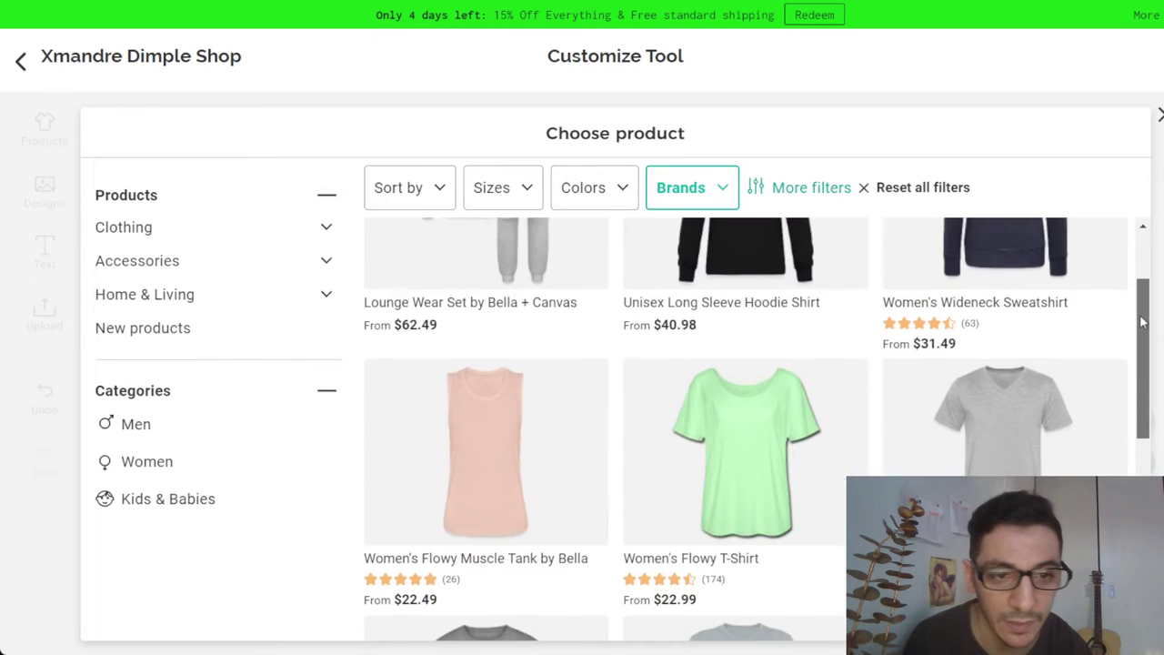
{"action": "scroll", "coordinate": [1143, 322], "scroll_direction": "down", "scroll_amount": 6}
{"action": "scroll", "coordinate": [1135, 339], "scroll_direction": "up", "scroll_amount": 3}
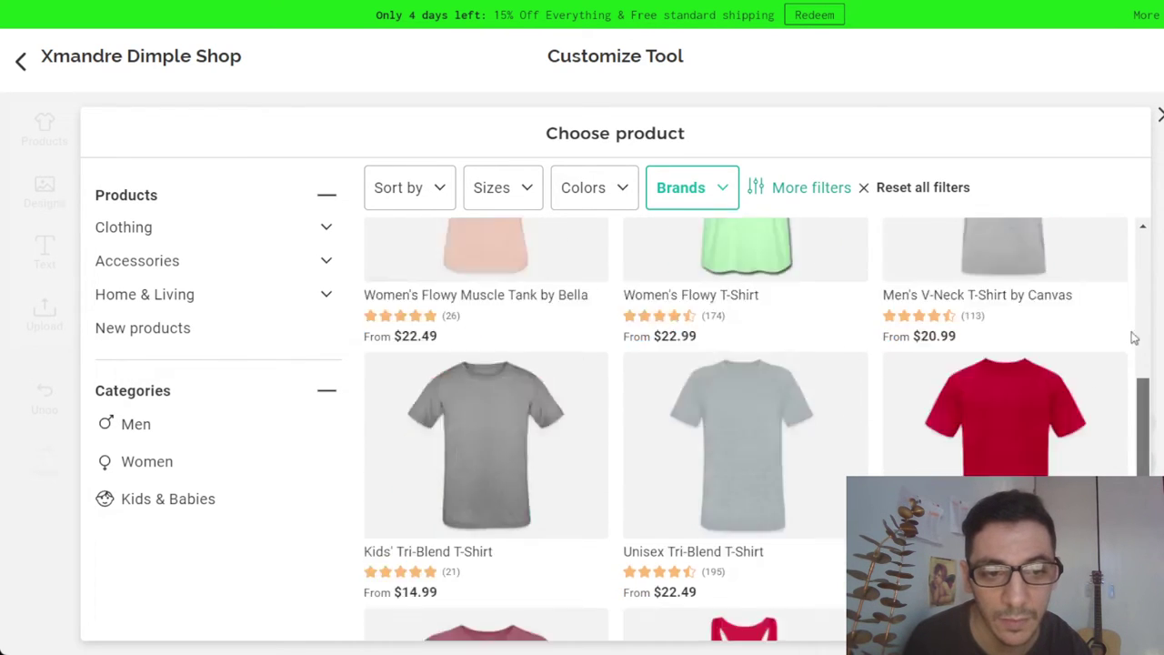
{"action": "scroll", "coordinate": [1135, 338], "scroll_direction": "up", "scroll_amount": 3}
- Switch the brand filter to Enconscious to view its products, and after that to Flexfit
{"action": "left_click", "coordinate": [689, 186]}
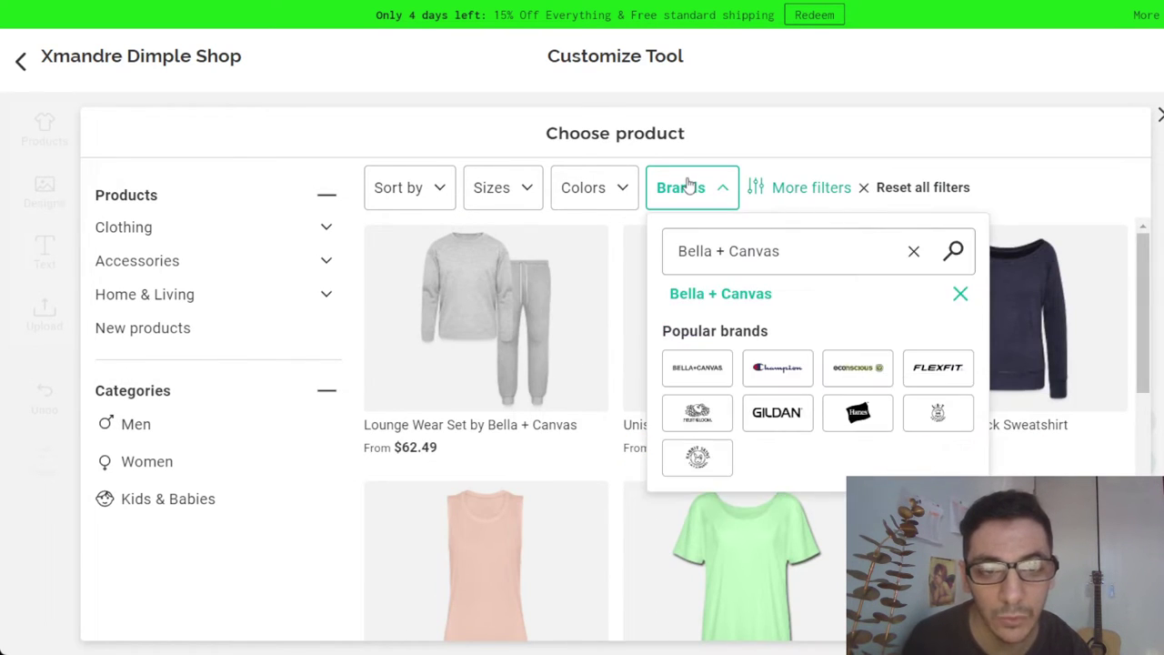
{"action": "left_click", "coordinate": [876, 377]}
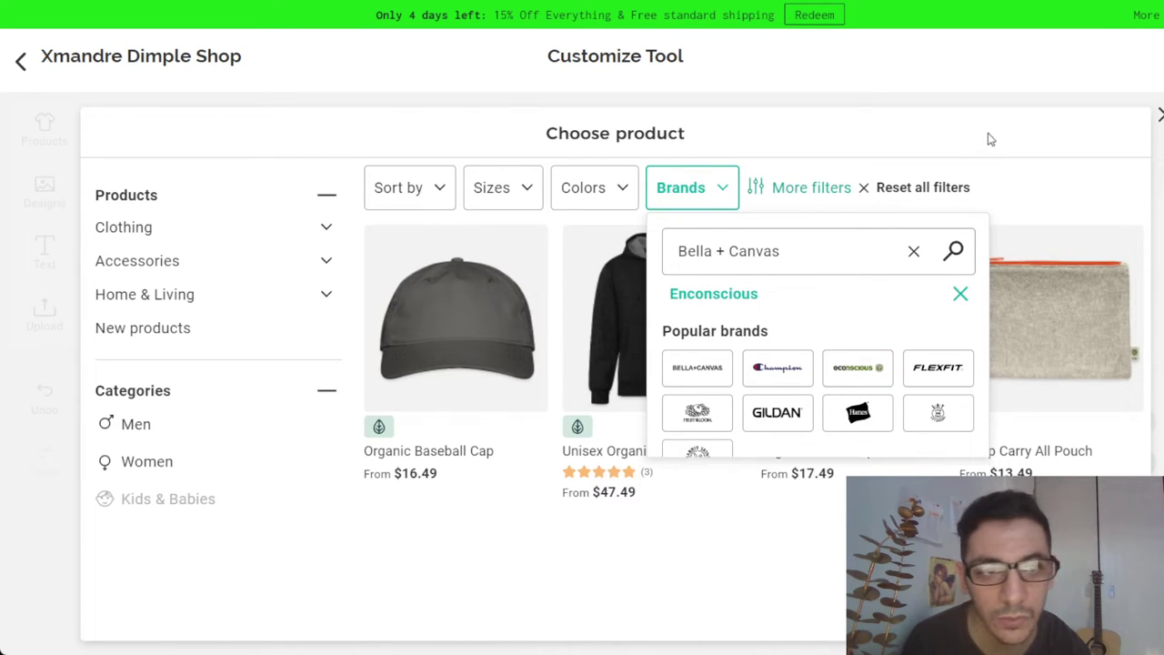
{"action": "left_click", "coordinate": [988, 137]}
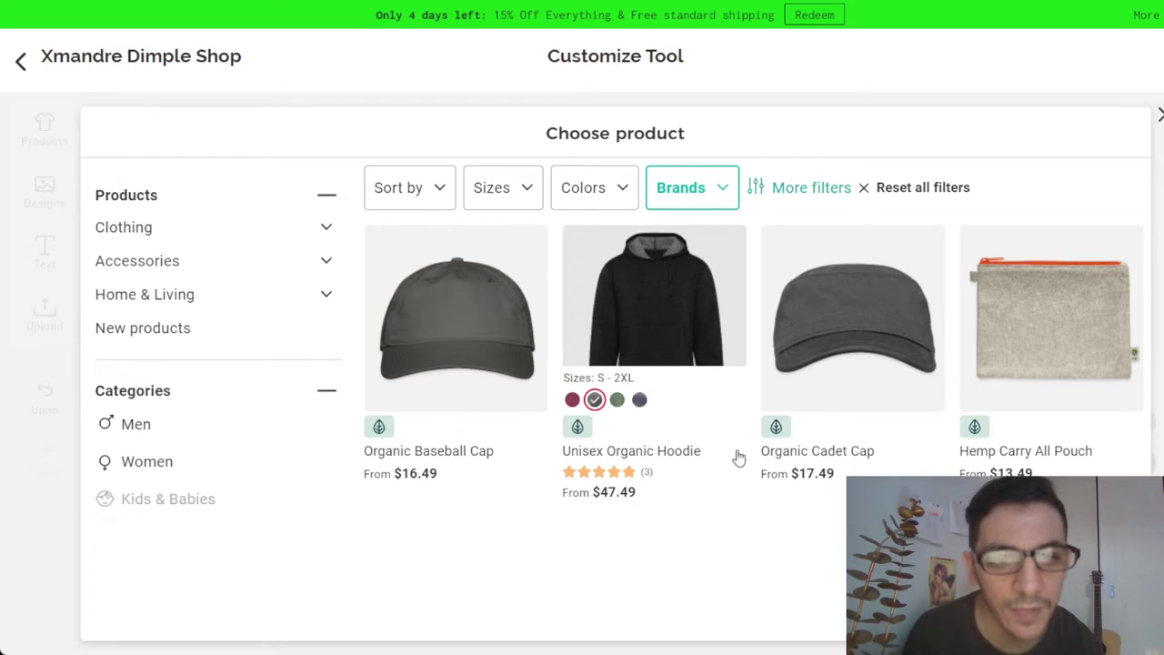
{"action": "left_click", "coordinate": [691, 187]}
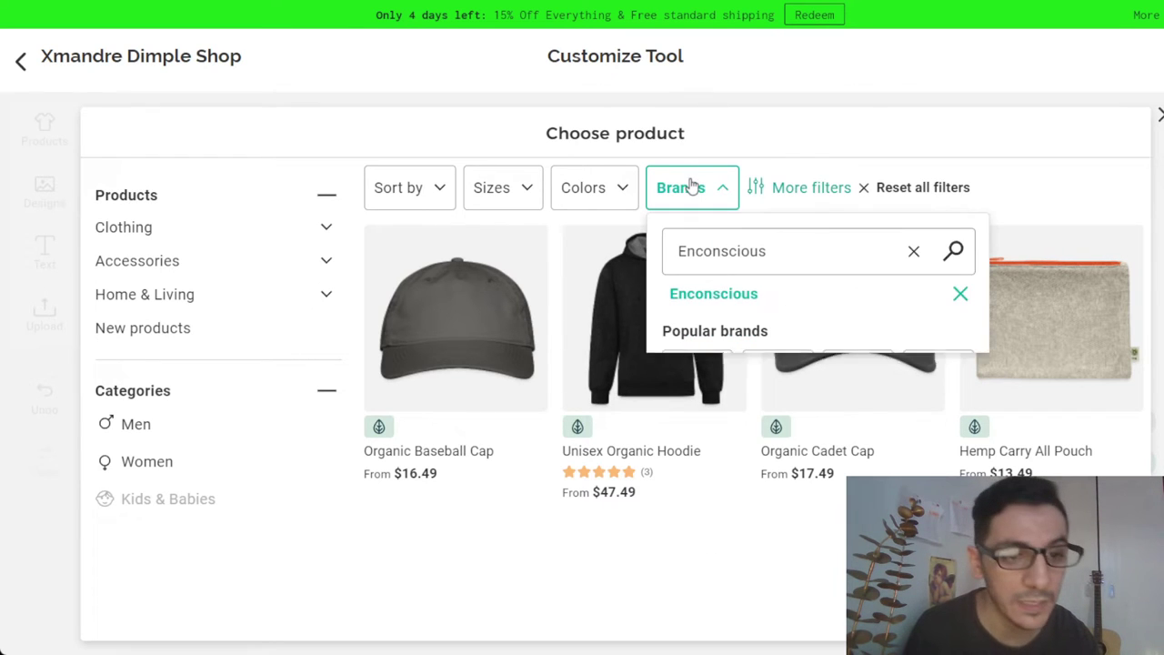
{"action": "left_click", "coordinate": [937, 373]}
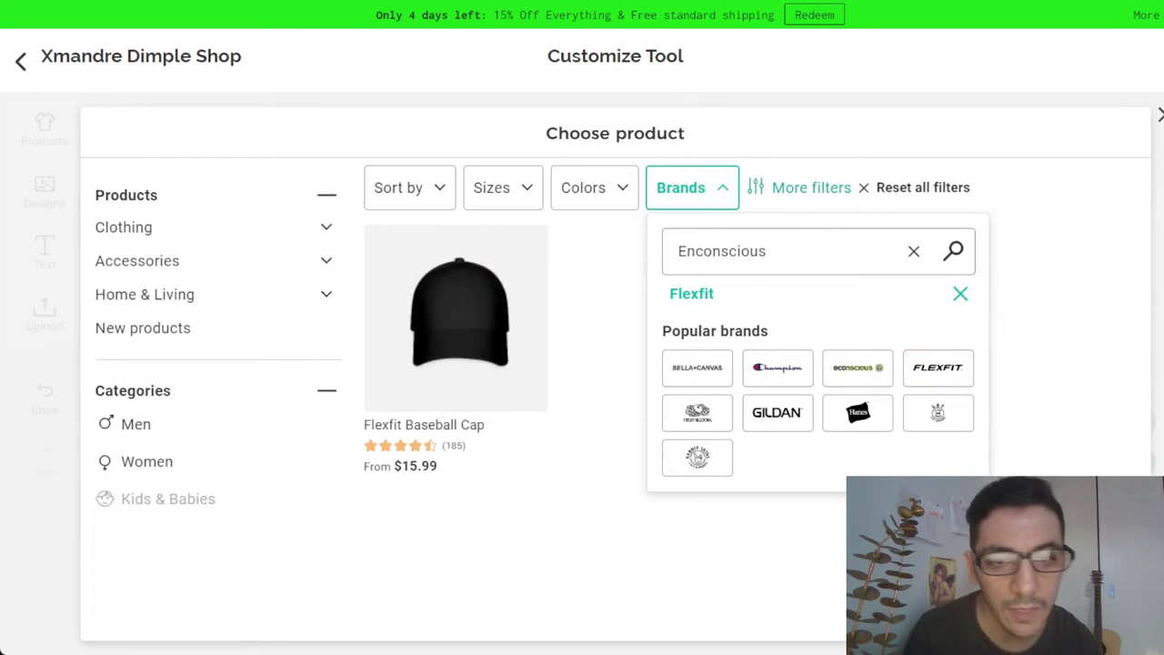
- Filter the catalogue by Fruit of the Loom and look through that brand's products
{"action": "left_click", "coordinate": [696, 414]}
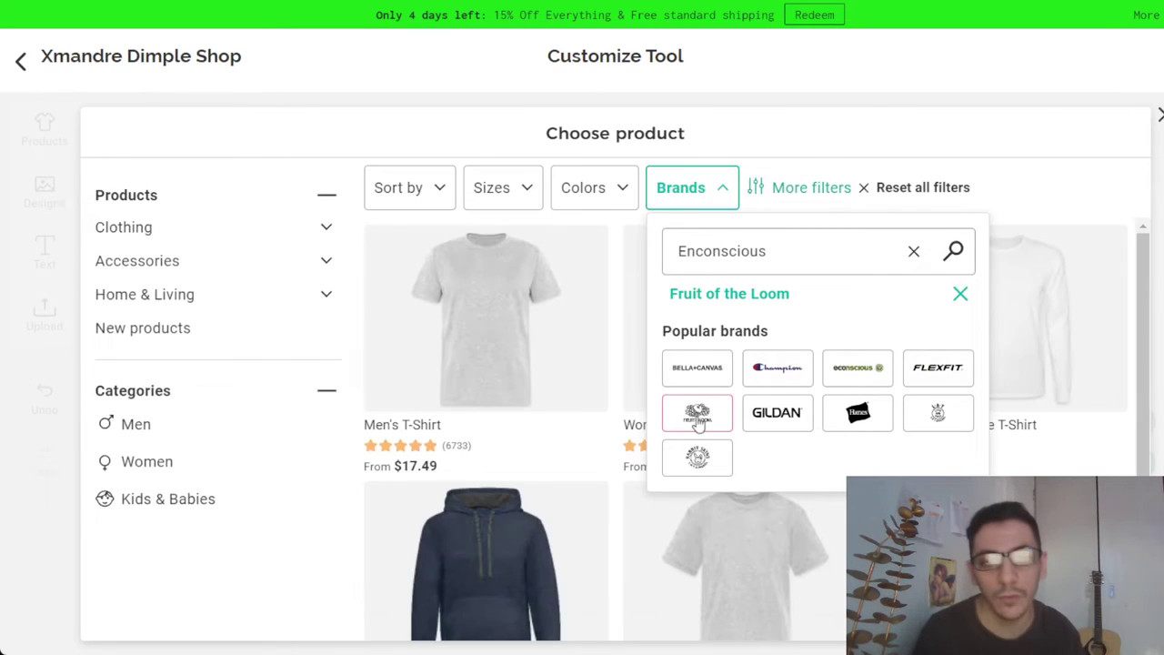
{"action": "left_click", "coordinate": [950, 145]}
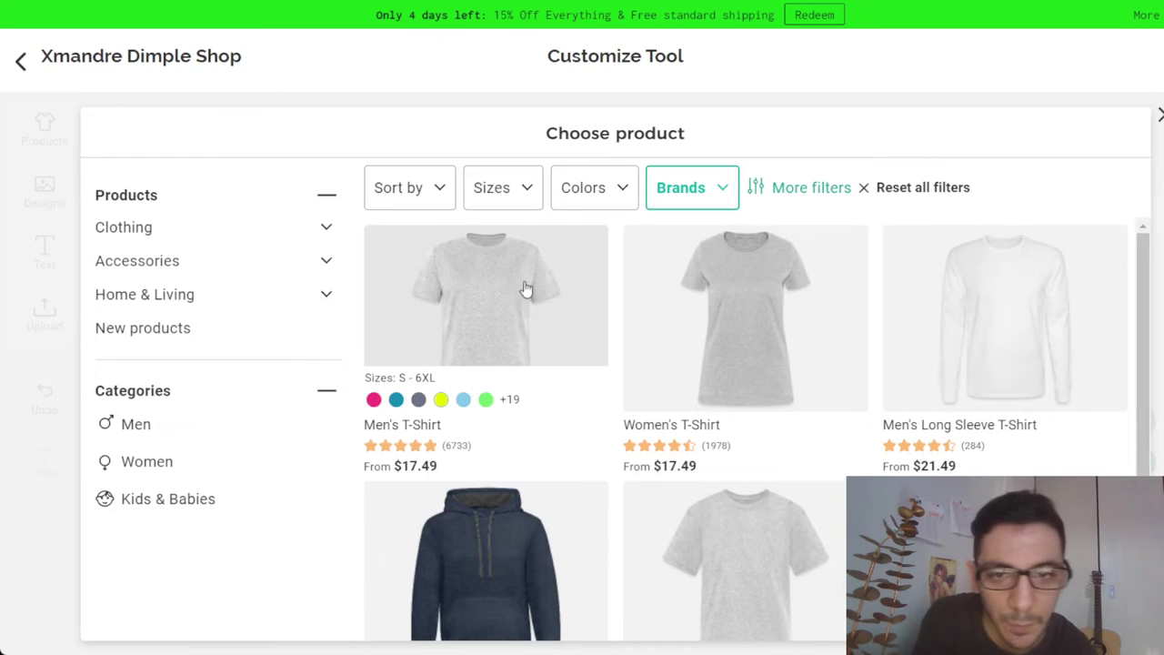
{"action": "left_click_drag", "start_coordinate": [1150, 337], "coordinate": [1148, 462]}
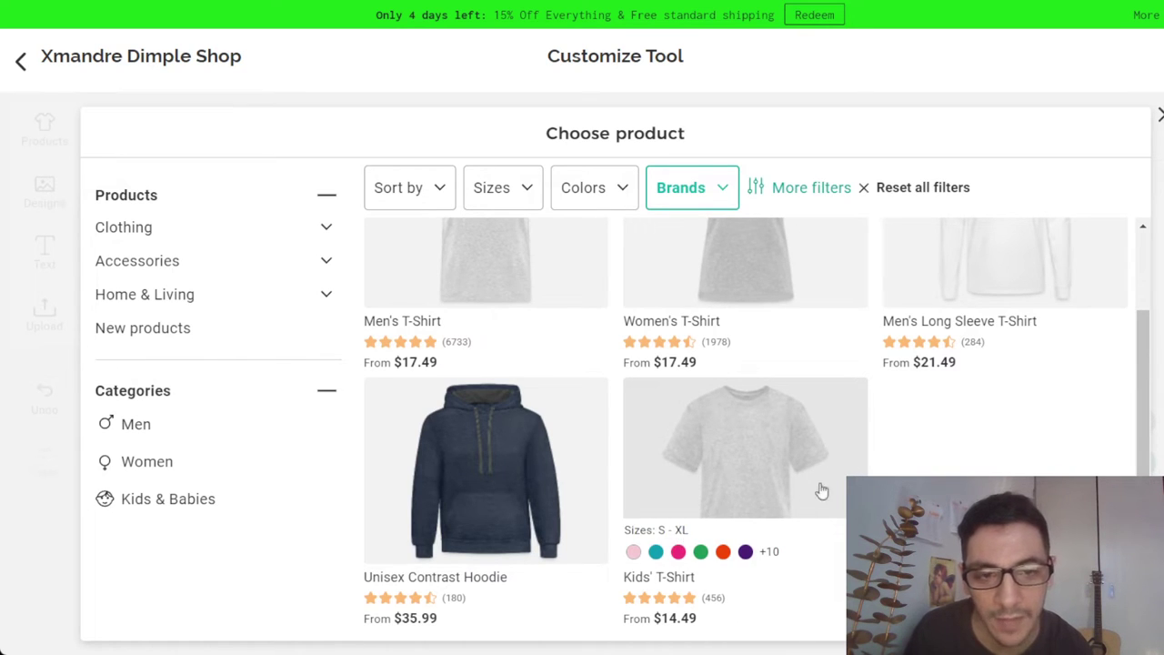
{"action": "left_click_drag", "start_coordinate": [1149, 453], "coordinate": [1149, 377]}
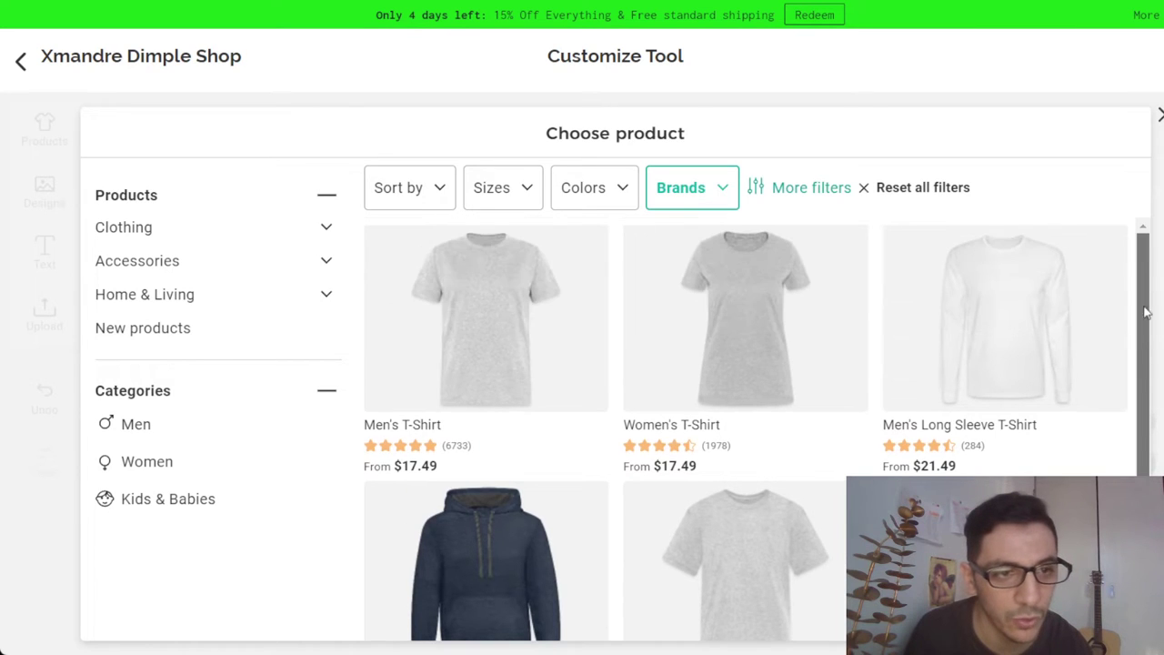
- Change the brand filter to Gildan and view the matching products
{"action": "left_click", "coordinate": [714, 189]}
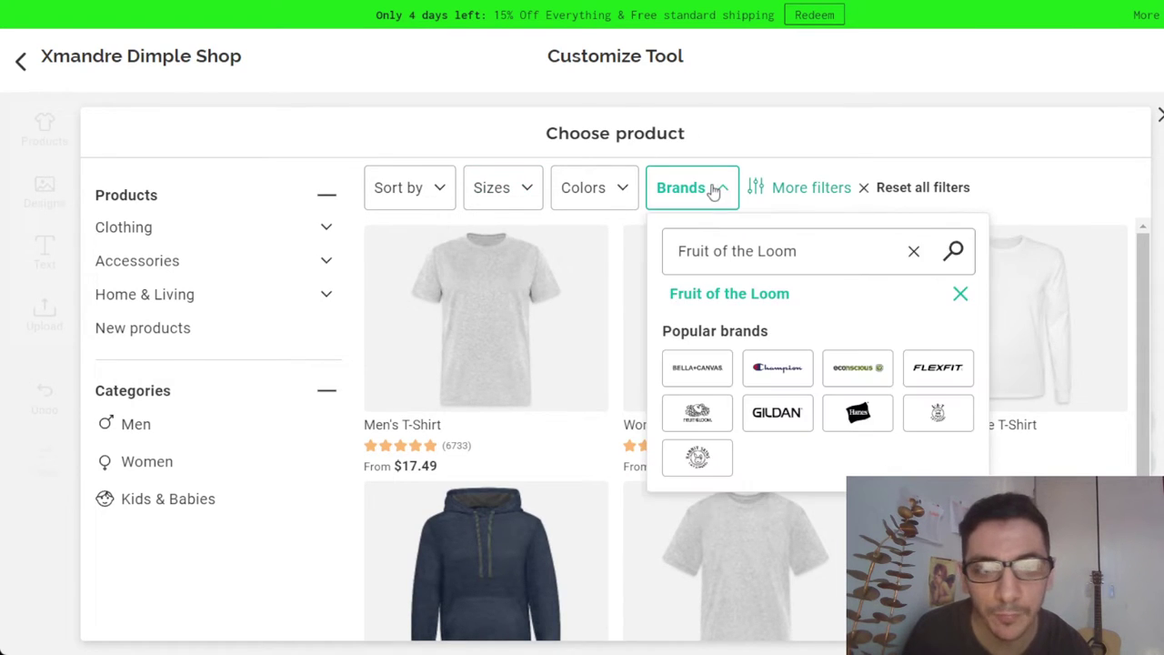
{"action": "left_click", "coordinate": [760, 416]}
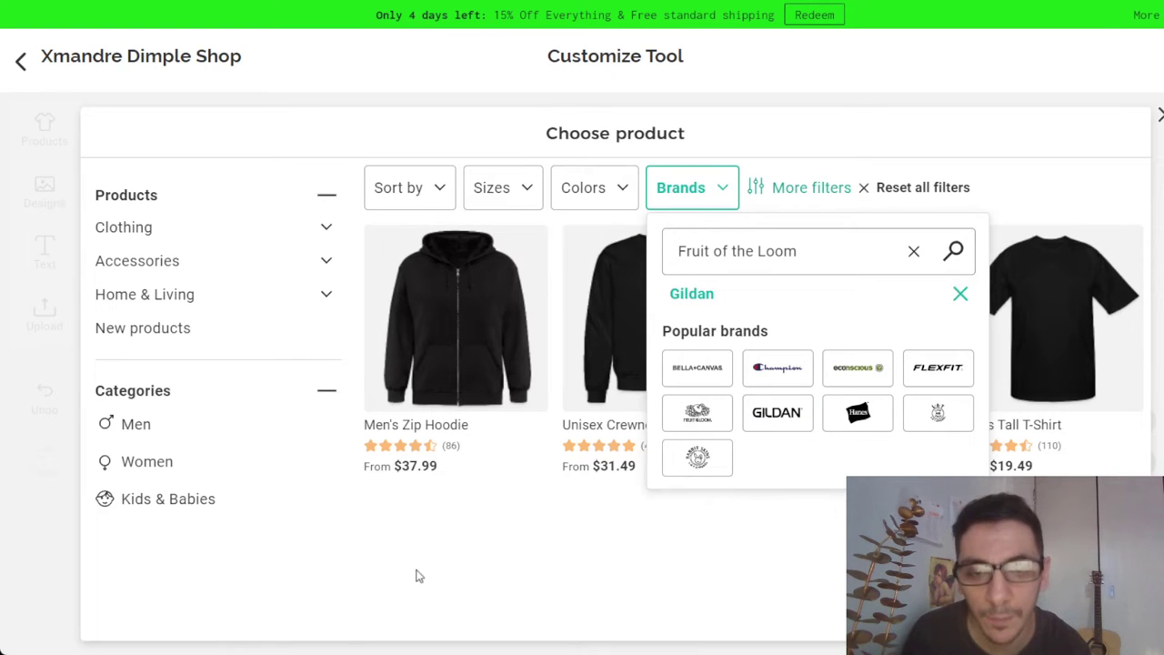
{"action": "left_click", "coordinate": [432, 566]}
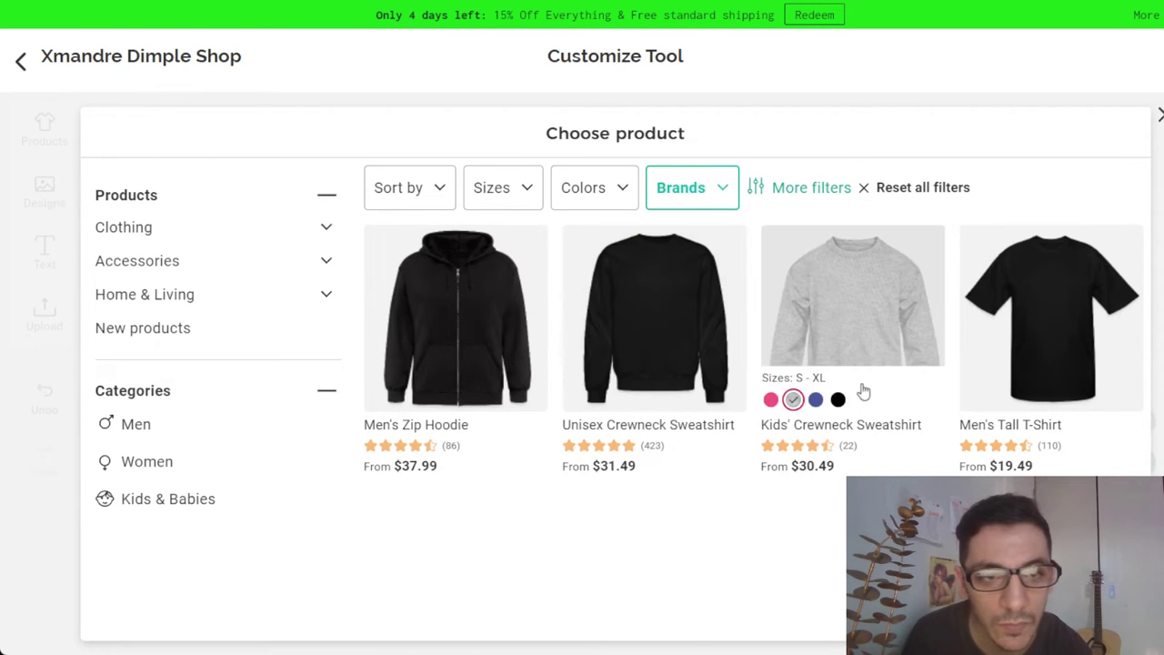
- Change the brand filter to Hanes and examine the sizes and colors offered for its products
{"action": "left_click", "coordinate": [689, 184]}
{"action": "left_click", "coordinate": [860, 415]}
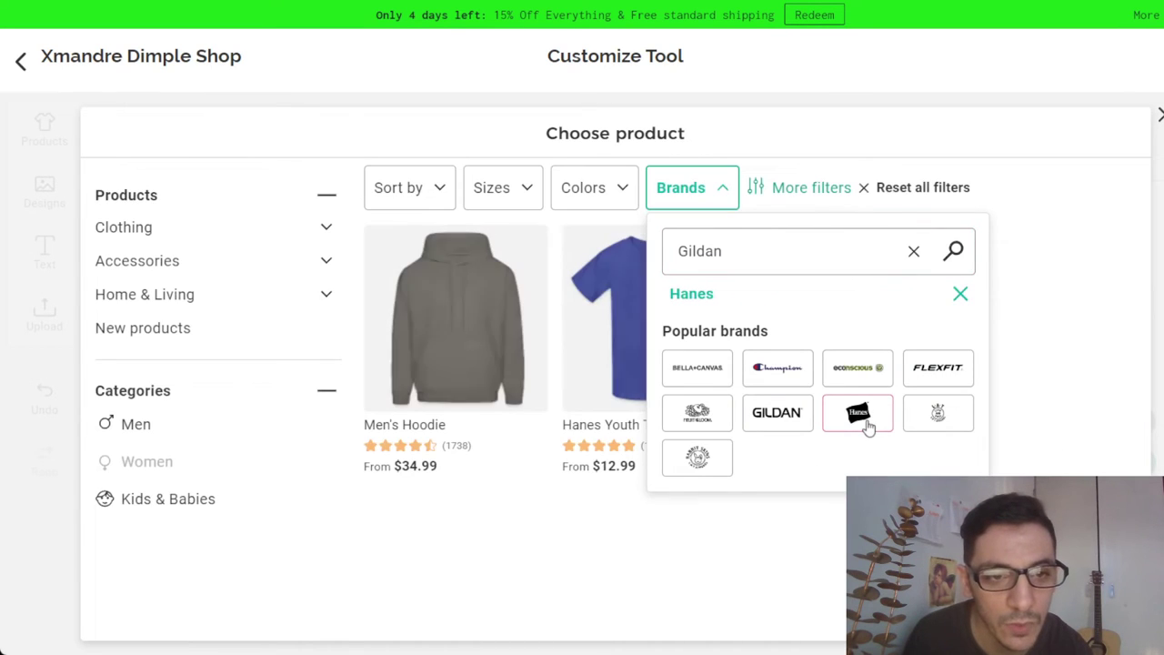
{"action": "left_click", "coordinate": [739, 514]}
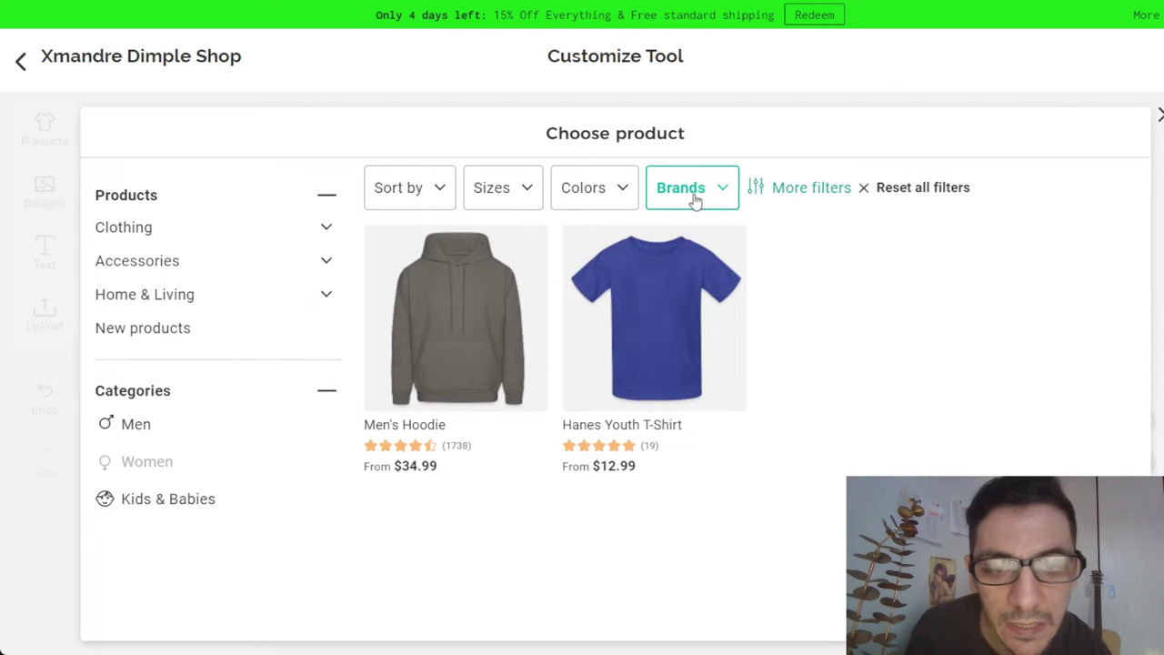
{"action": "mouse_move", "coordinate": [624, 459]}
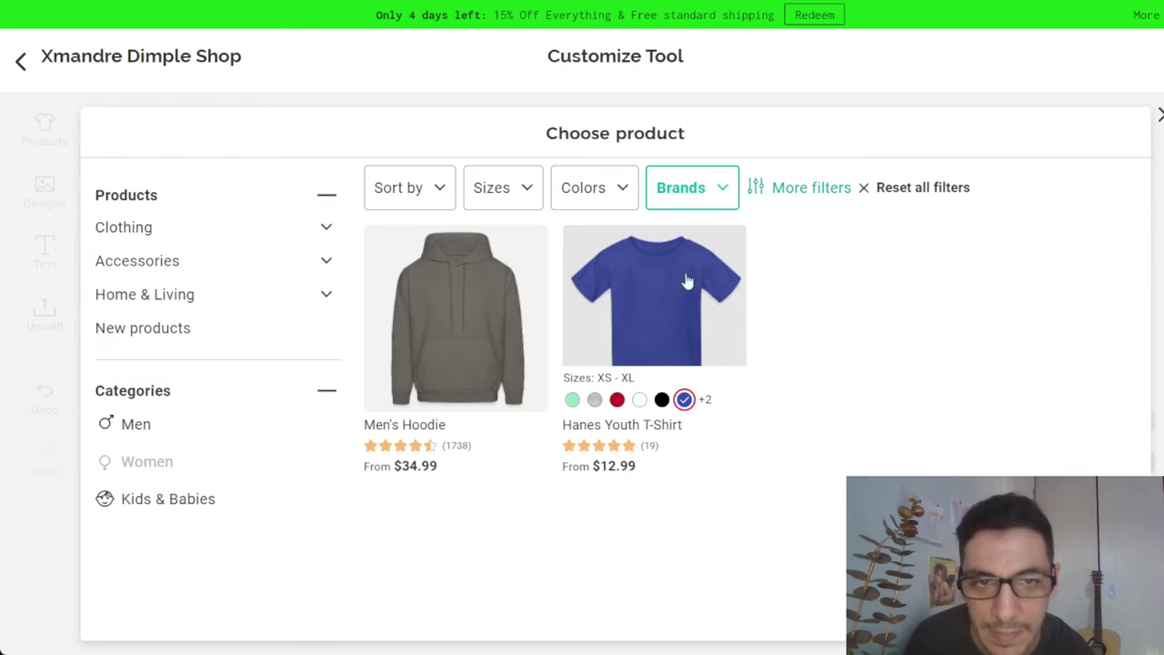
- Set the brand filter to LAT and browse down through that brand's products
{"action": "left_click", "coordinate": [698, 186]}
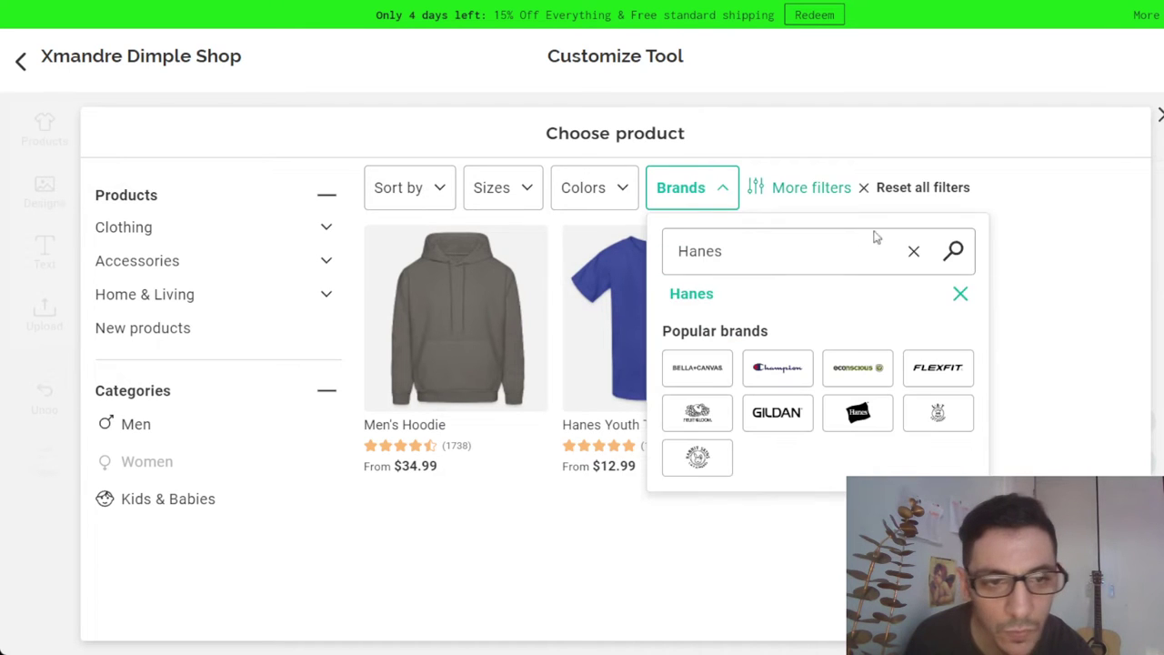
{"action": "left_click", "coordinate": [938, 412]}
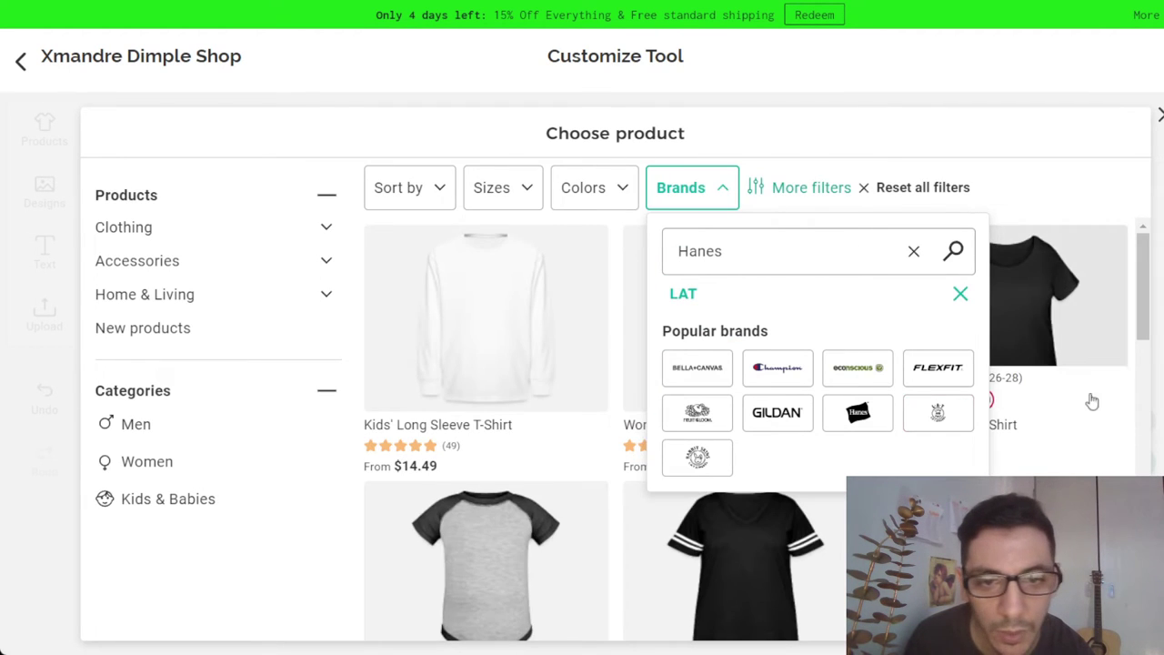
{"action": "left_click", "coordinate": [1148, 290]}
{"action": "left_click_drag", "start_coordinate": [1148, 289], "coordinate": [1159, 503]}
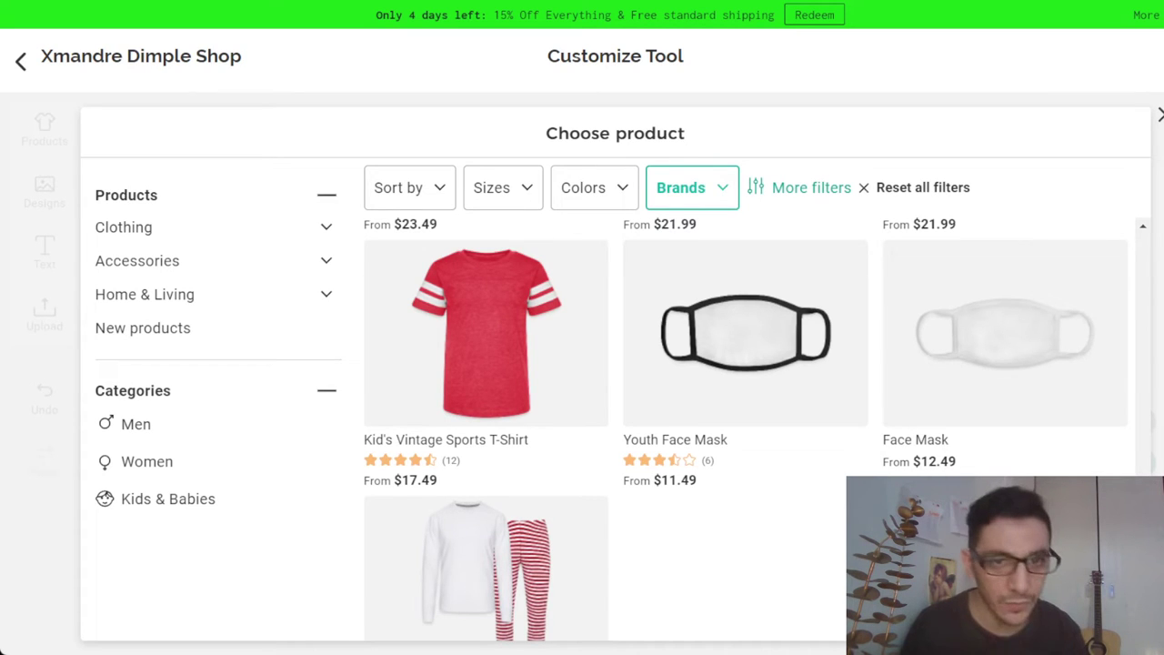
- Set the brand filter to Rabbit Skins and view the matching products
{"action": "left_click", "coordinate": [671, 185]}
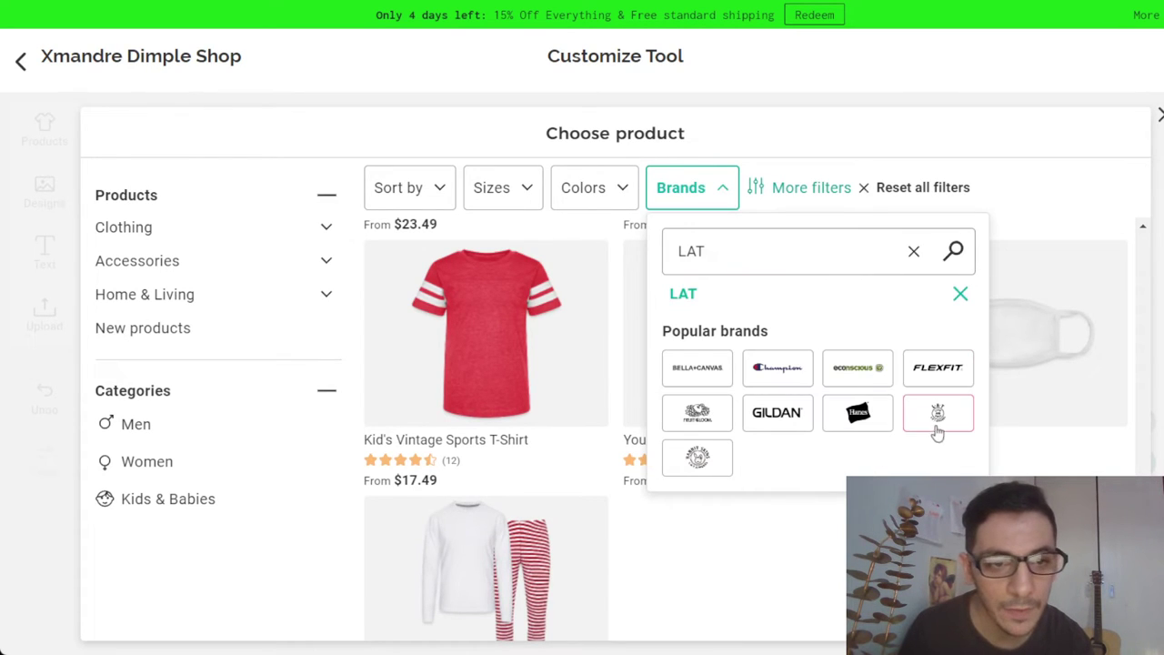
{"action": "left_click", "coordinate": [697, 462]}
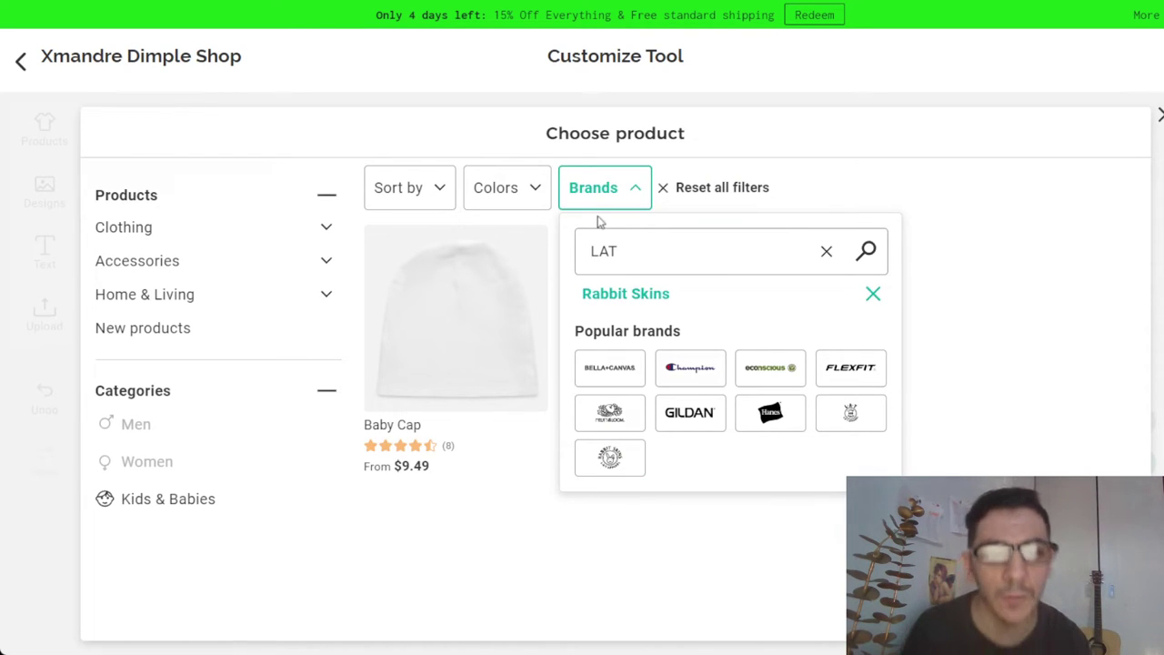
{"action": "left_click", "coordinate": [901, 162]}
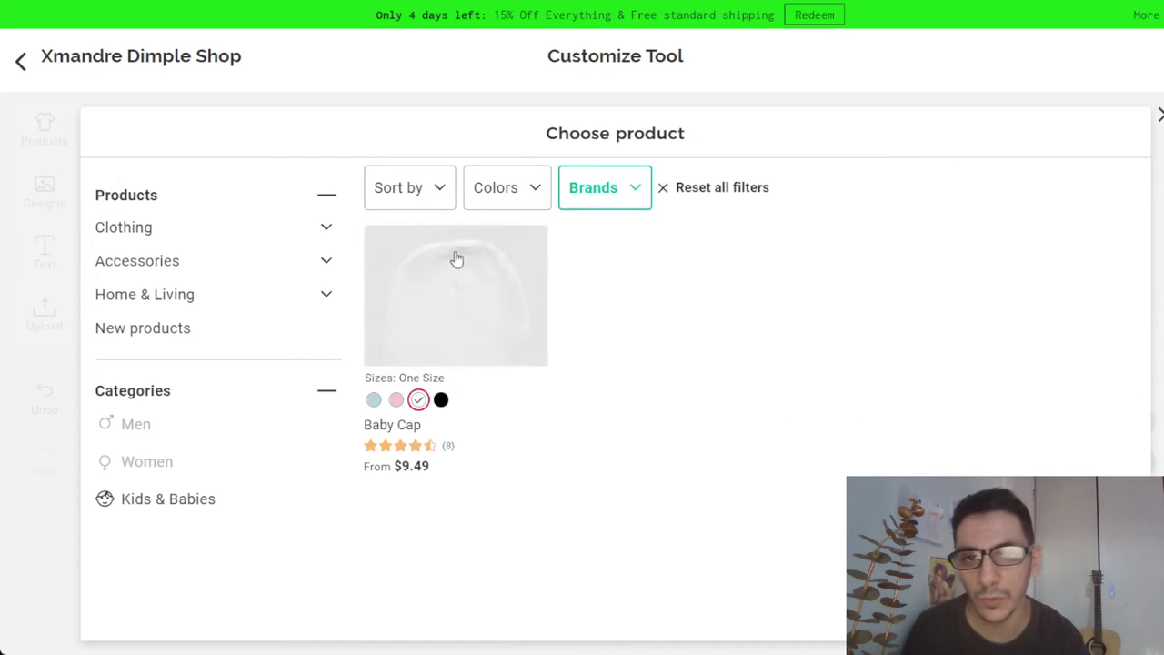
- Sort the products by lowest price and reset all filters
{"action": "left_click", "coordinate": [433, 197]}
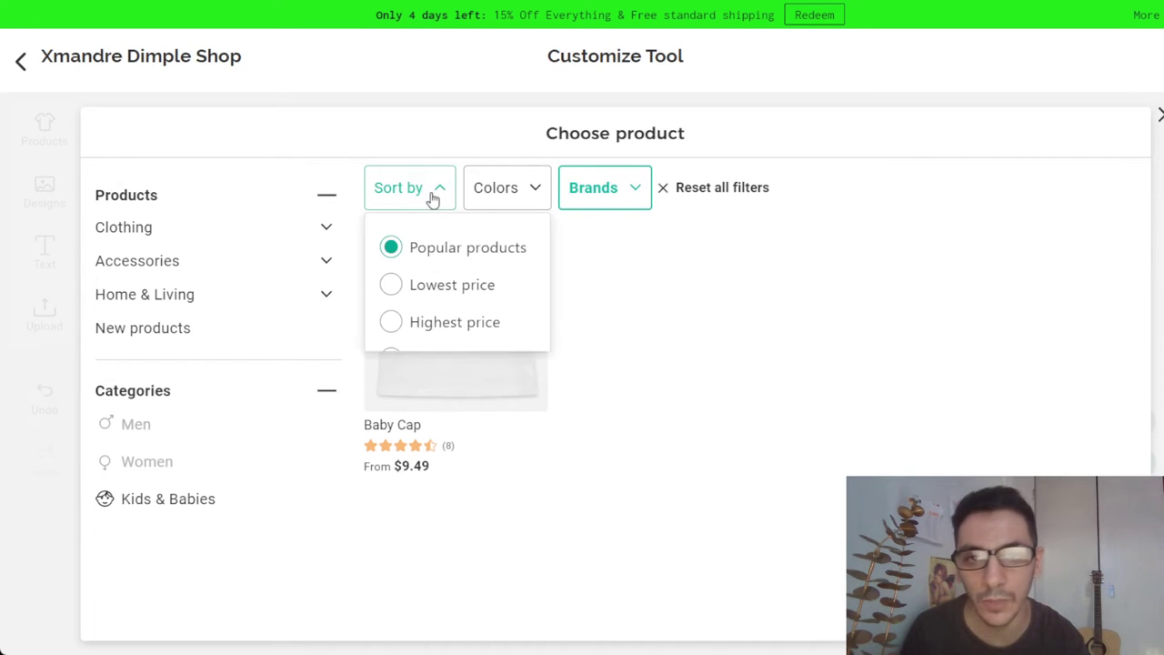
{"action": "left_click", "coordinate": [419, 291]}
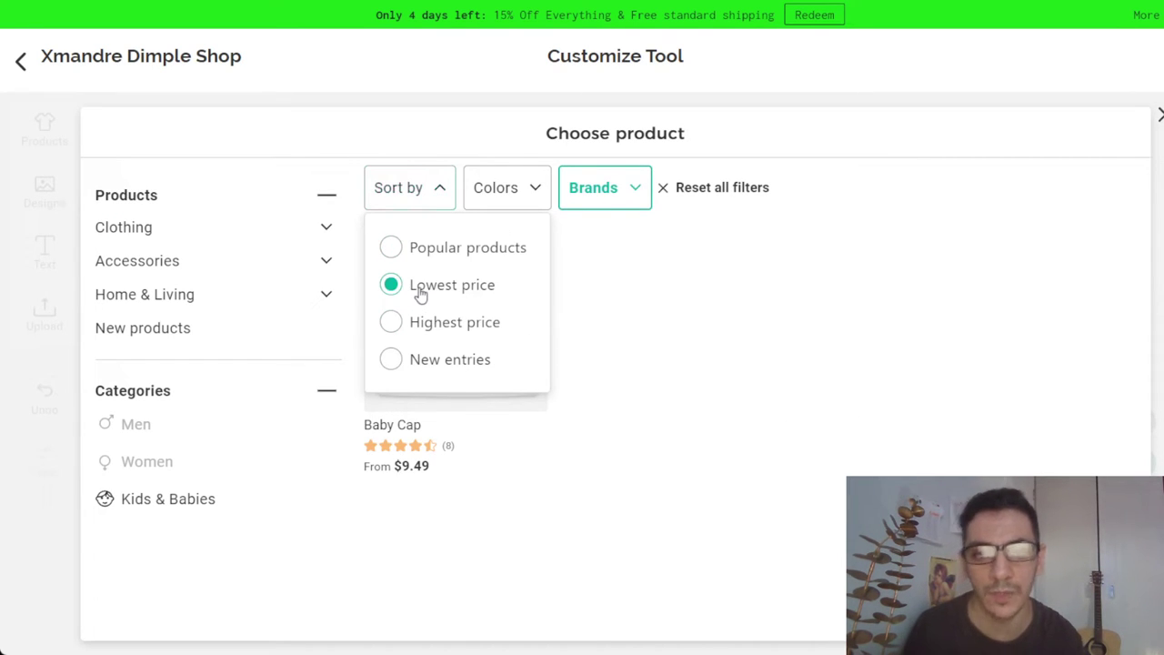
{"action": "left_click", "coordinate": [675, 194]}
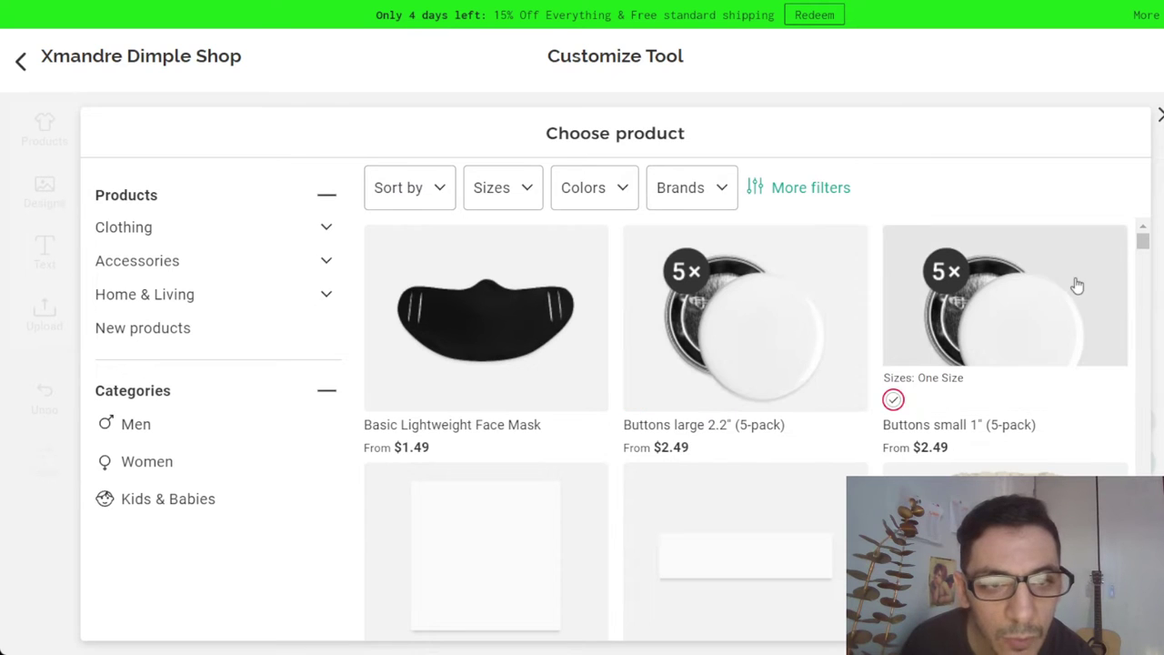
- Browse the price-sorted catalogue and choose the Hanes Youth T-Shirt as the product to customize
{"action": "left_click_drag", "start_coordinate": [1147, 243], "coordinate": [1155, 306]}
{"action": "scroll", "coordinate": [1154, 307], "scroll_direction": "down", "scroll_amount": 4}
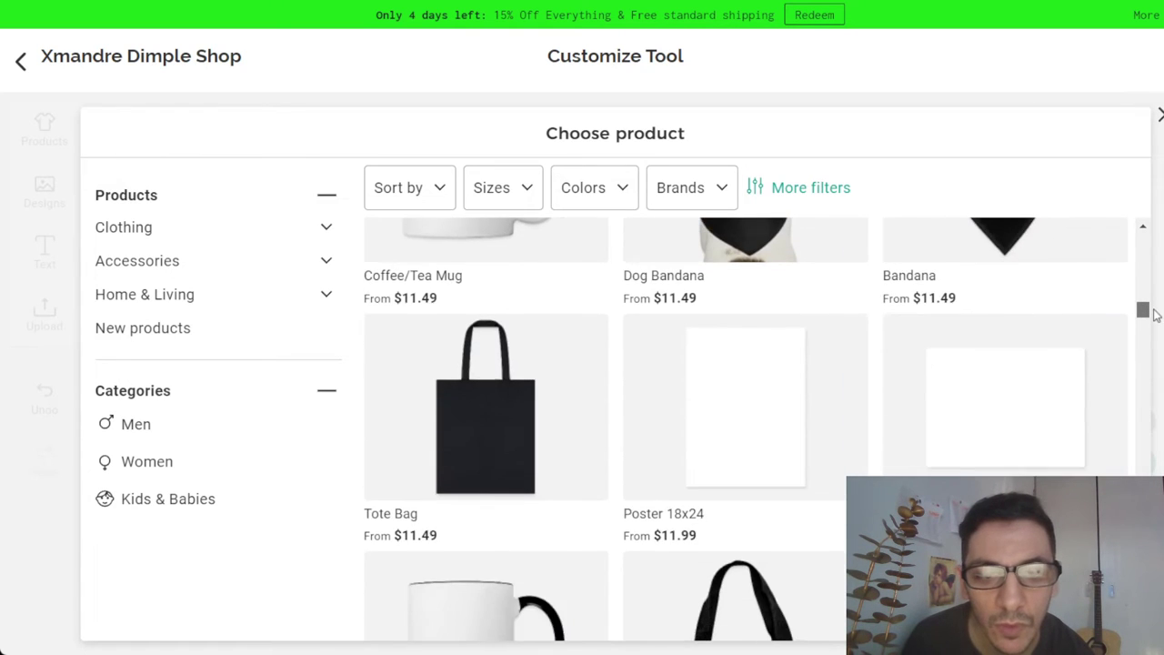
{"action": "scroll", "coordinate": [1155, 309], "scroll_direction": "up", "scroll_amount": 3}
{"action": "scroll", "coordinate": [1158, 310], "scroll_direction": "up", "scroll_amount": 4}
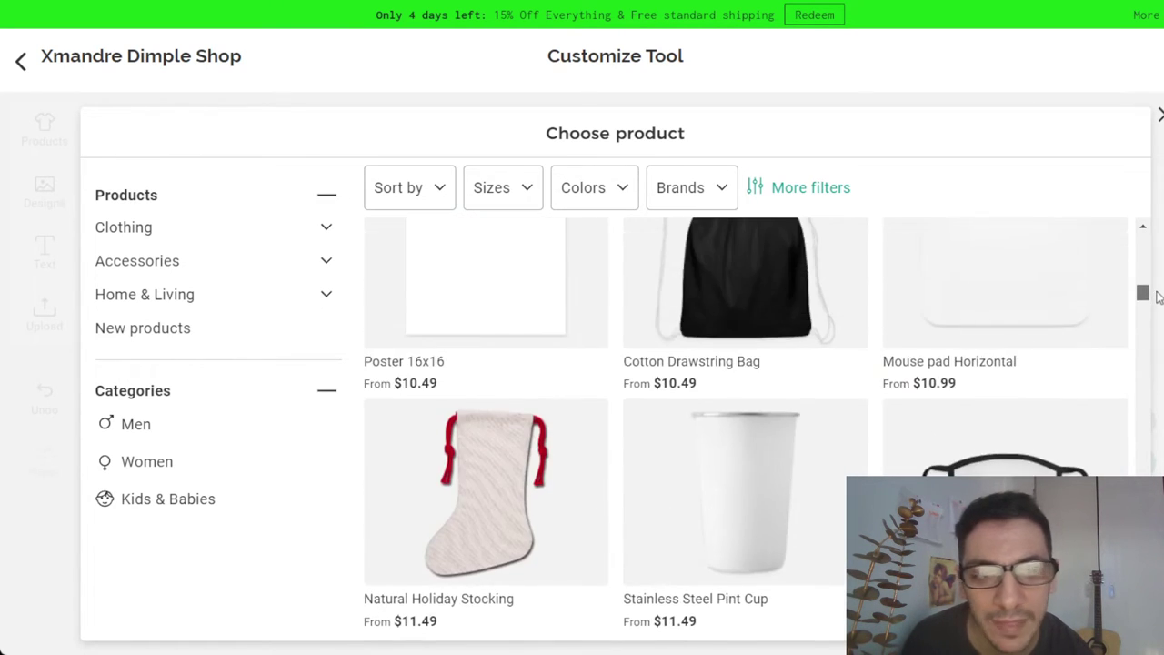
{"action": "left_click_drag", "start_coordinate": [1157, 297], "coordinate": [1143, 338]}
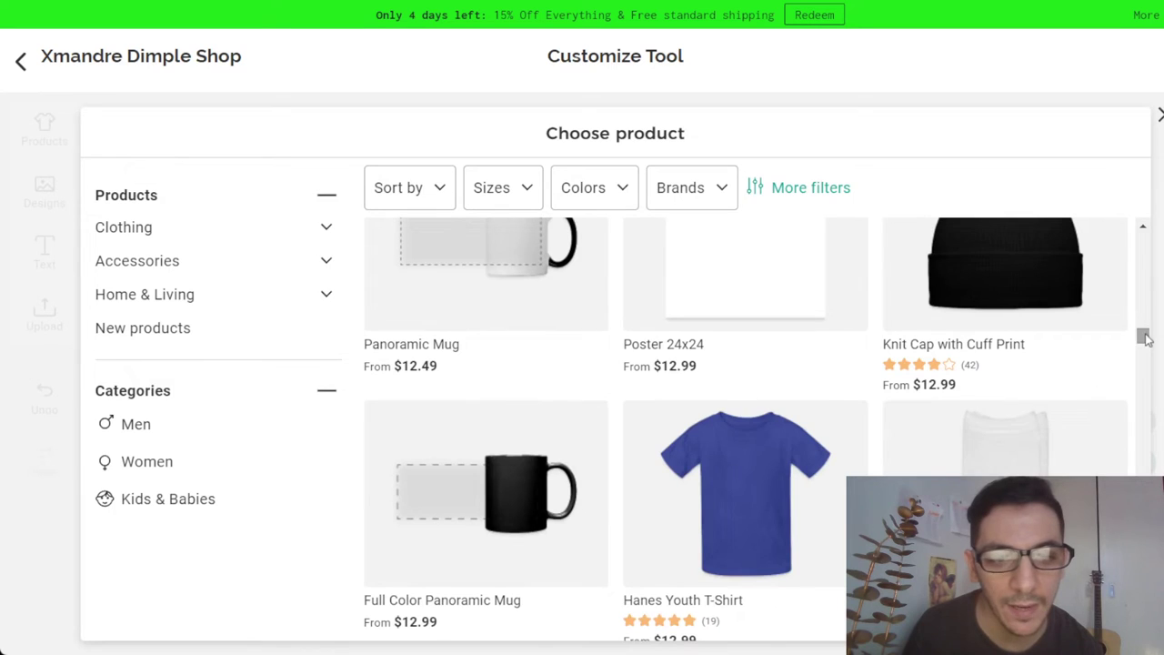
{"action": "left_click", "coordinate": [746, 492]}
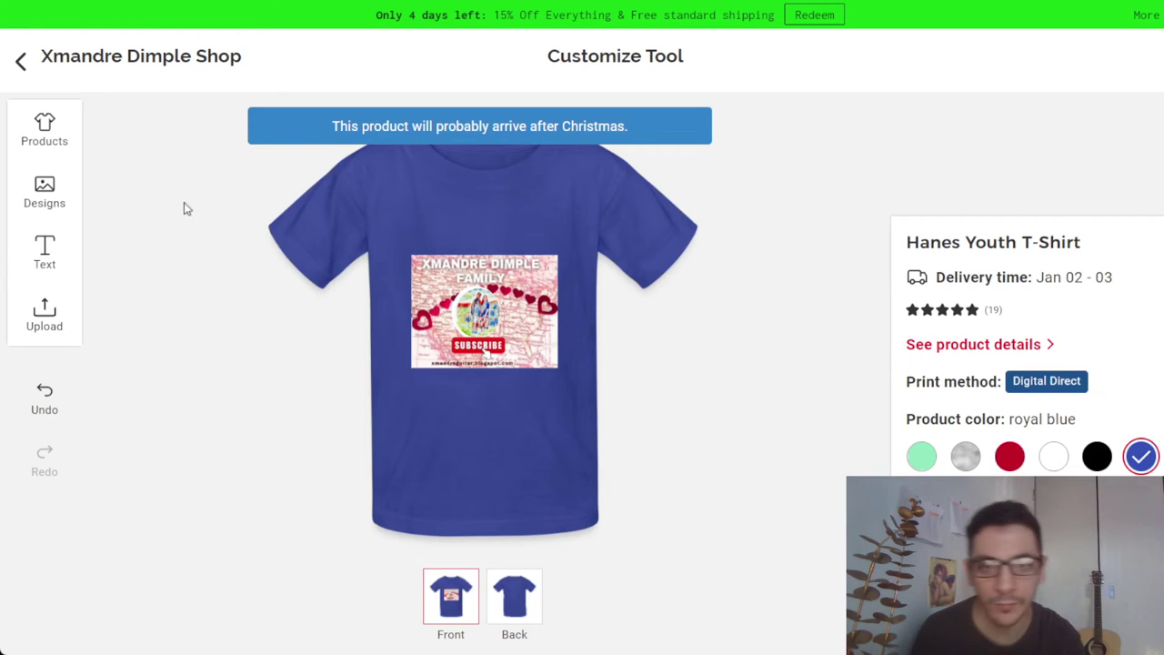
- Reposition the "xmandre dimple family 9" design in the upper part of the front print area and enlarge it to nearly the area's full width
{"action": "left_click_drag", "start_coordinate": [485, 350], "coordinate": [487, 314]}
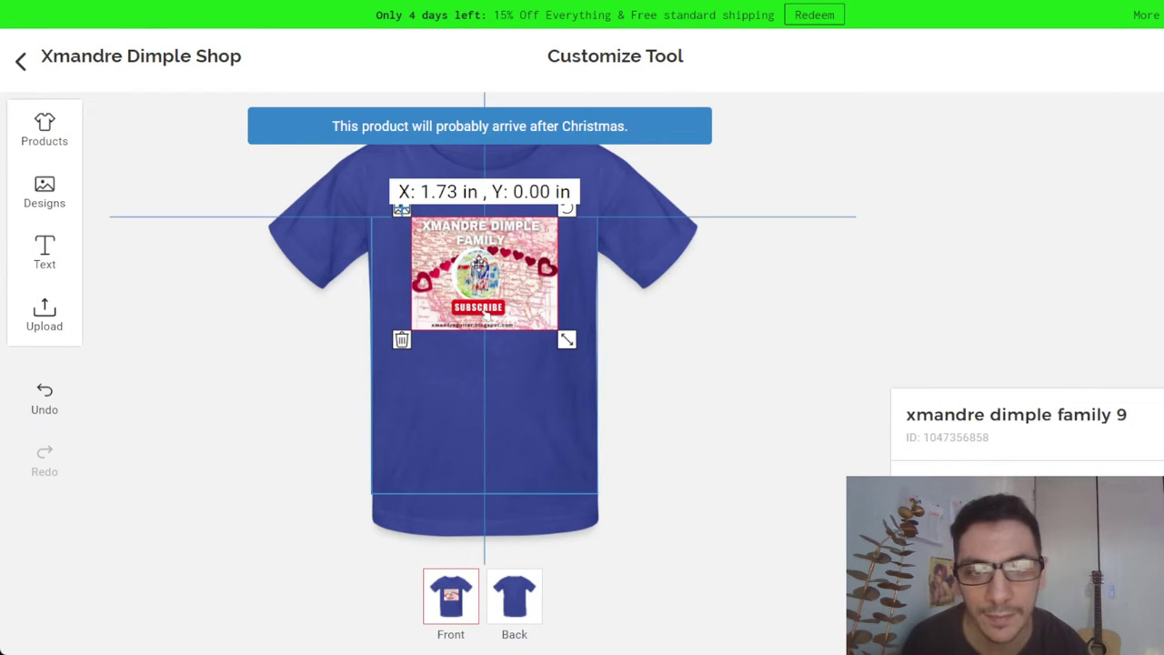
{"action": "left_click_drag", "start_coordinate": [477, 268], "coordinate": [482, 317]}
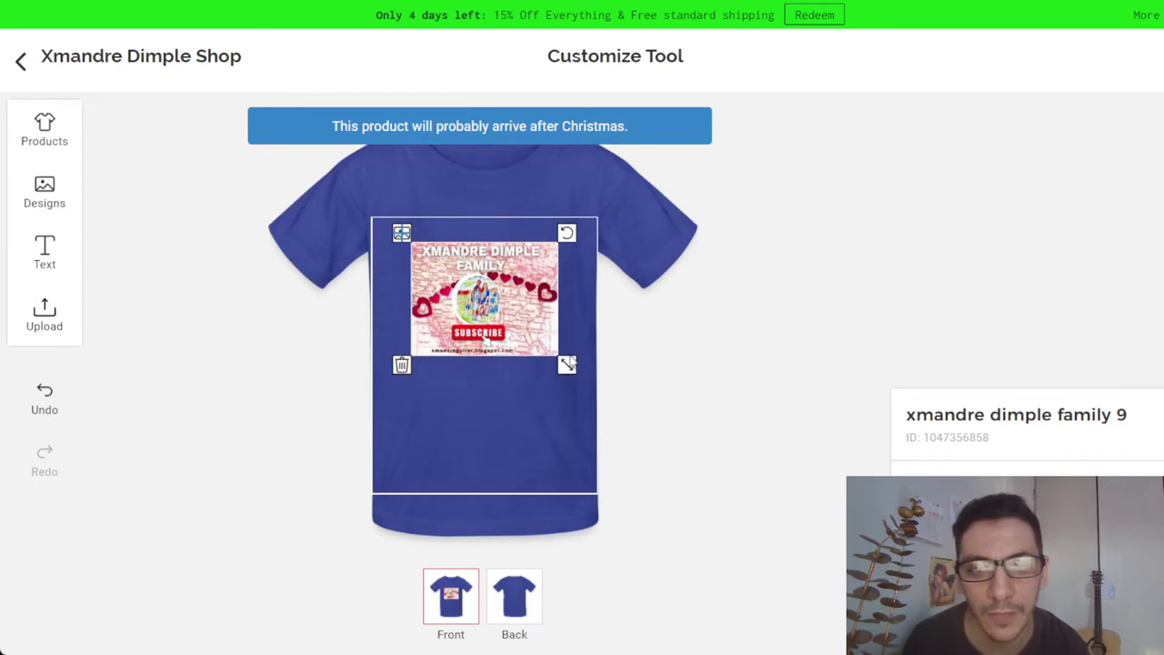
{"action": "left_click_drag", "start_coordinate": [570, 362], "coordinate": [632, 391]}
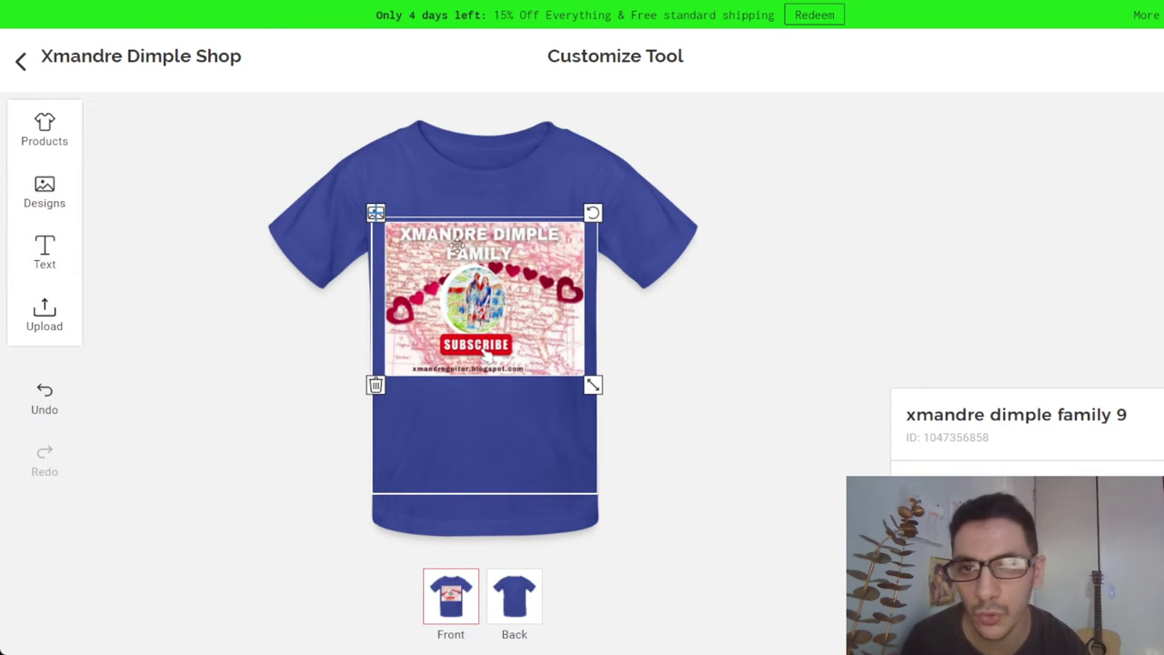
{"action": "left_click", "coordinate": [461, 194]}
- Try the shirt in deep mint and heather gray, and scale the front design down
{"action": "left_click", "coordinate": [921, 458]}
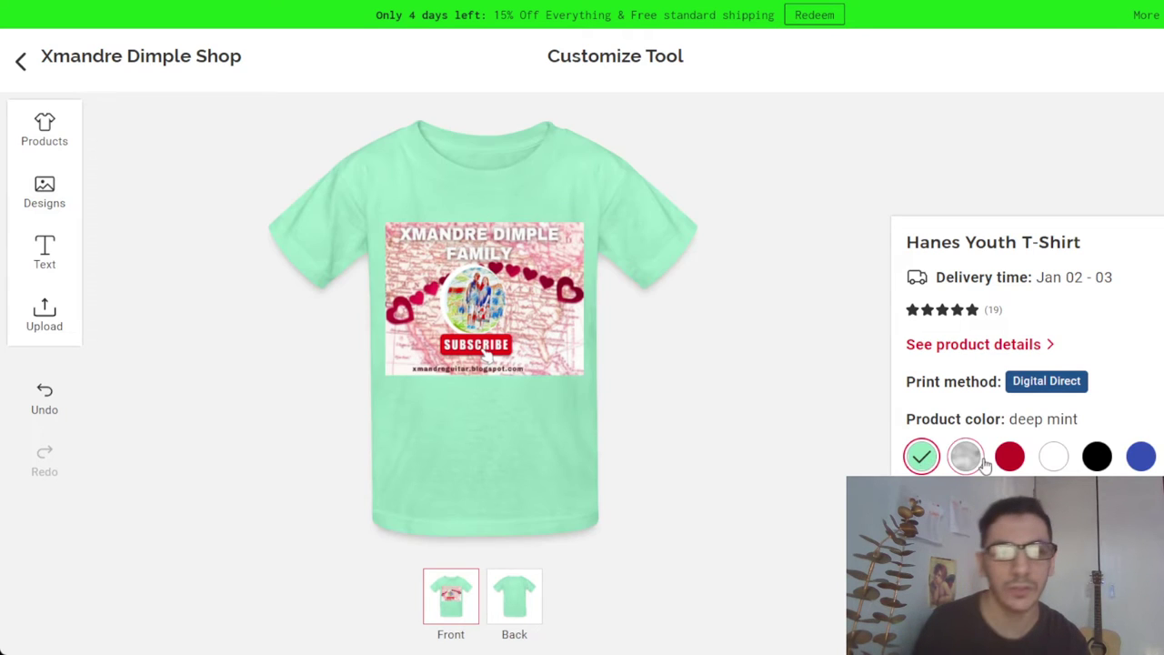
{"action": "left_click", "coordinate": [967, 458]}
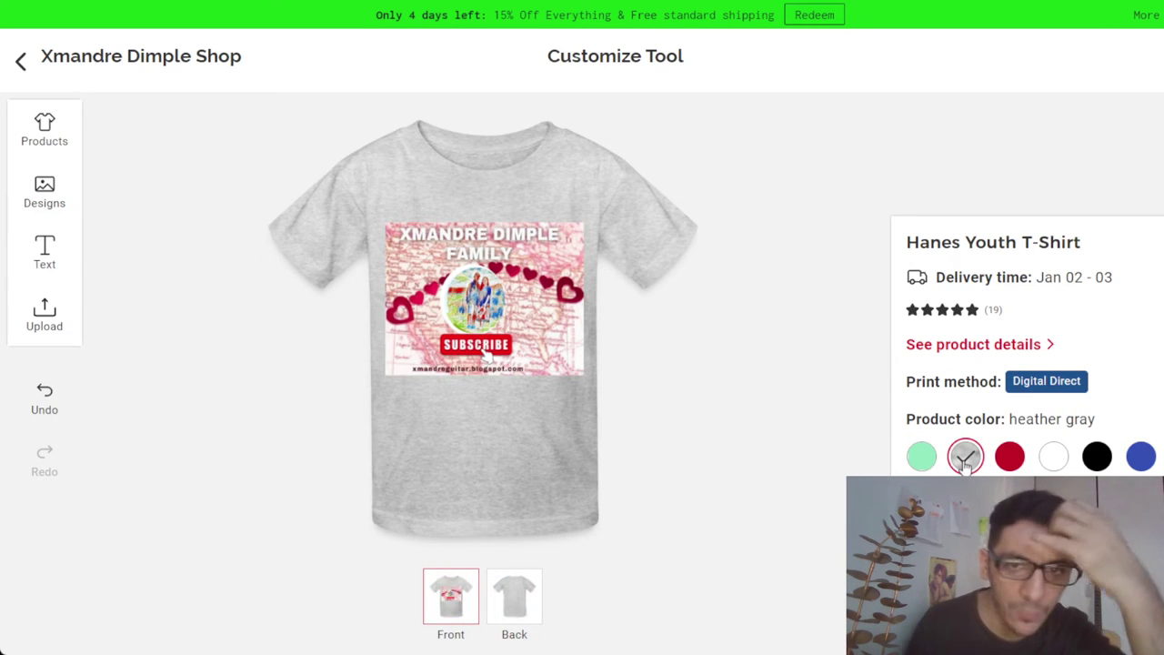
{"action": "left_click", "coordinate": [420, 355]}
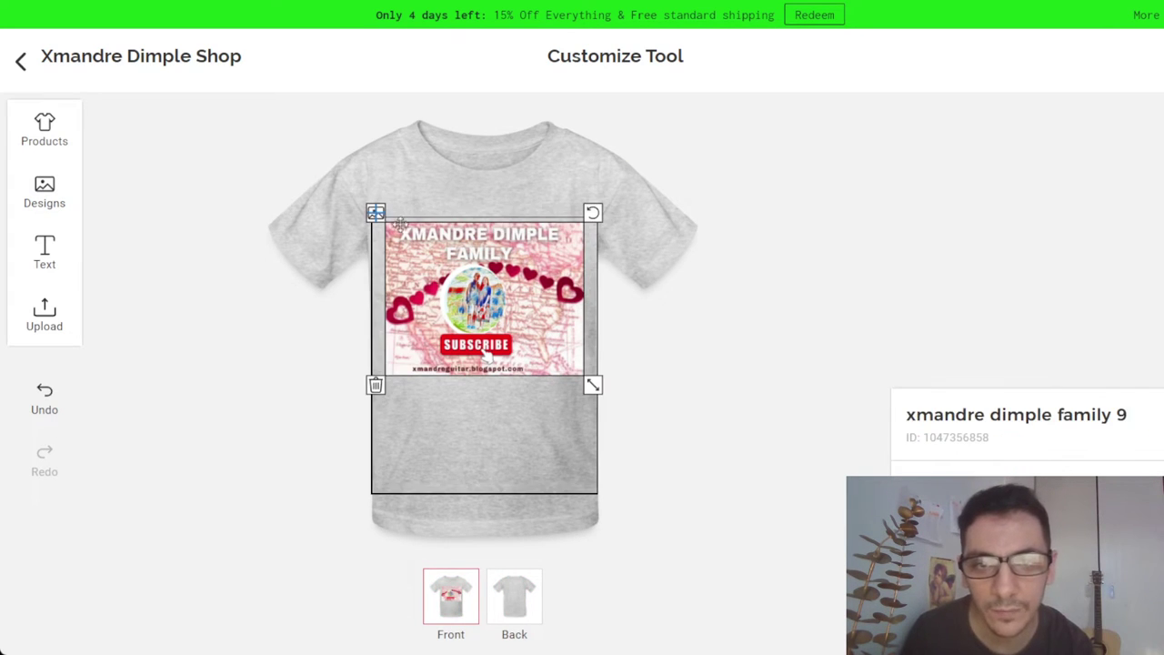
{"action": "left_click_drag", "start_coordinate": [593, 385], "coordinate": [571, 368]}
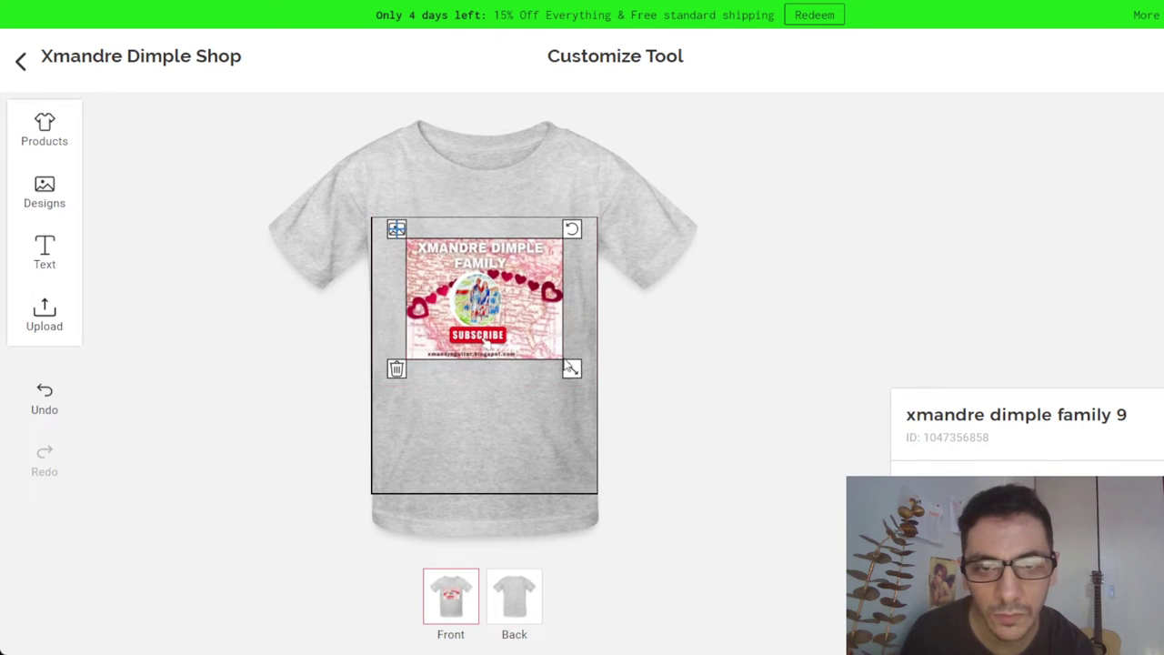
{"action": "left_click", "coordinate": [986, 348]}
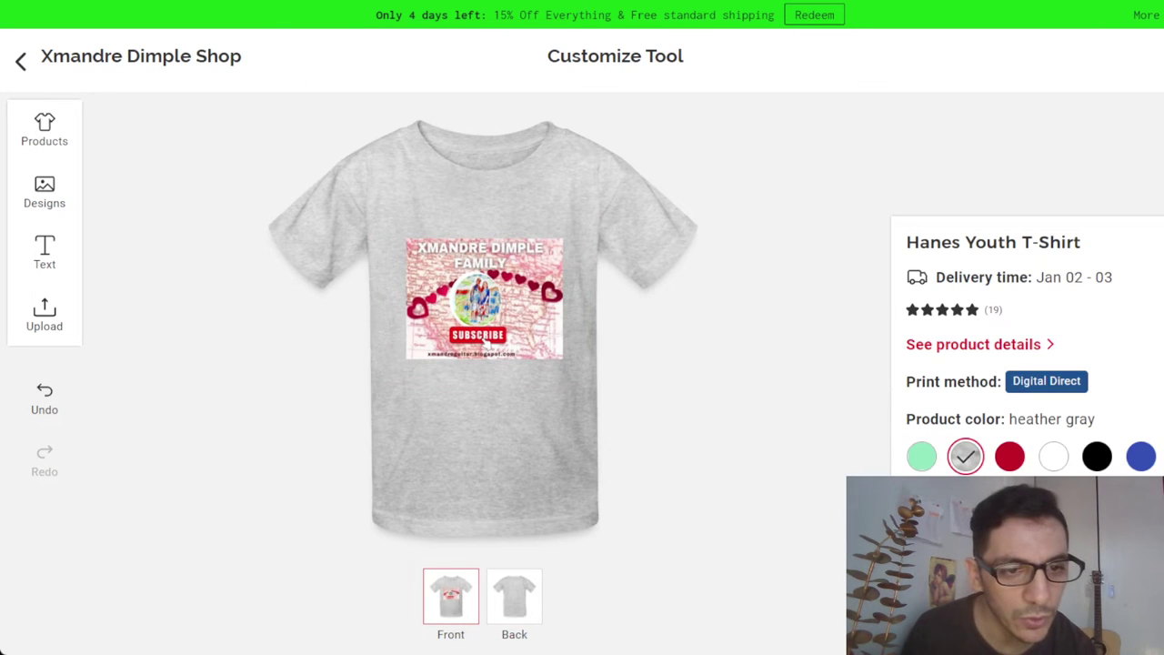
- Try the product colors red, white, black, royal blue and navy, ending with yellow
{"action": "left_click", "coordinate": [1008, 457]}
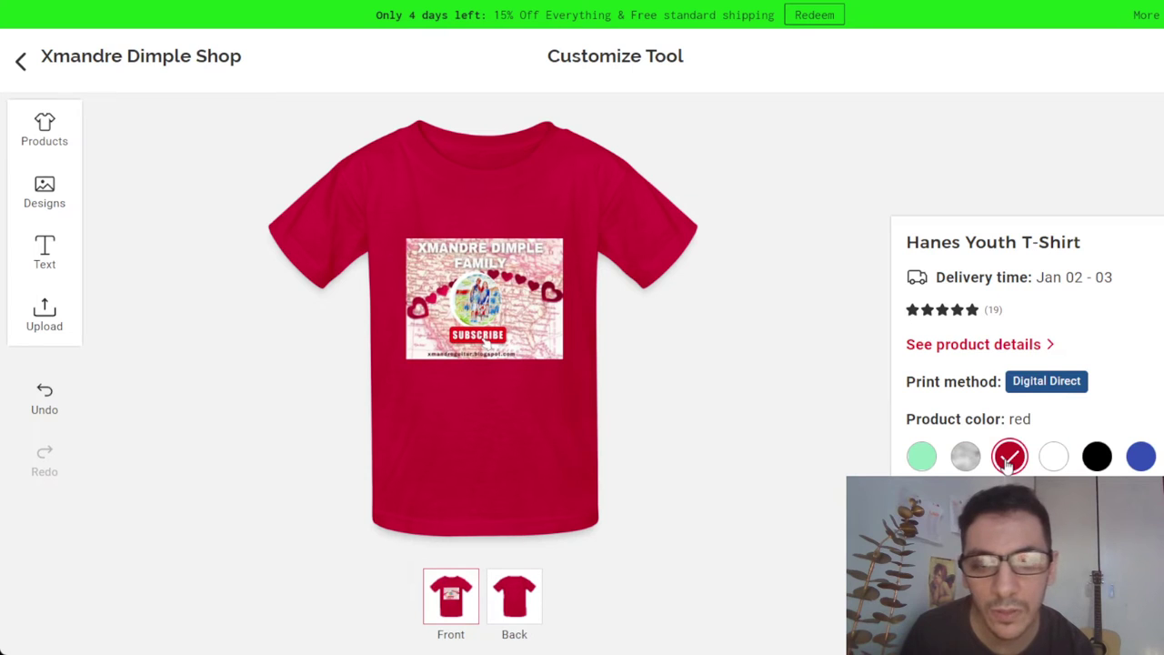
{"action": "left_click", "coordinate": [1053, 457]}
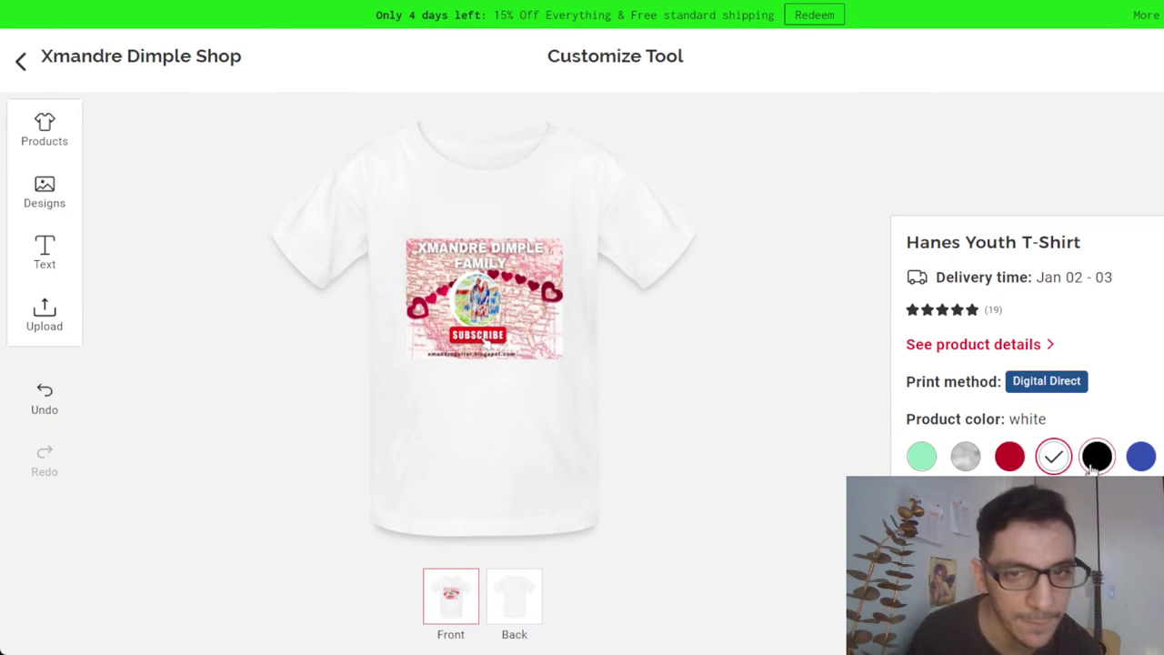
{"action": "left_click", "coordinate": [1096, 457]}
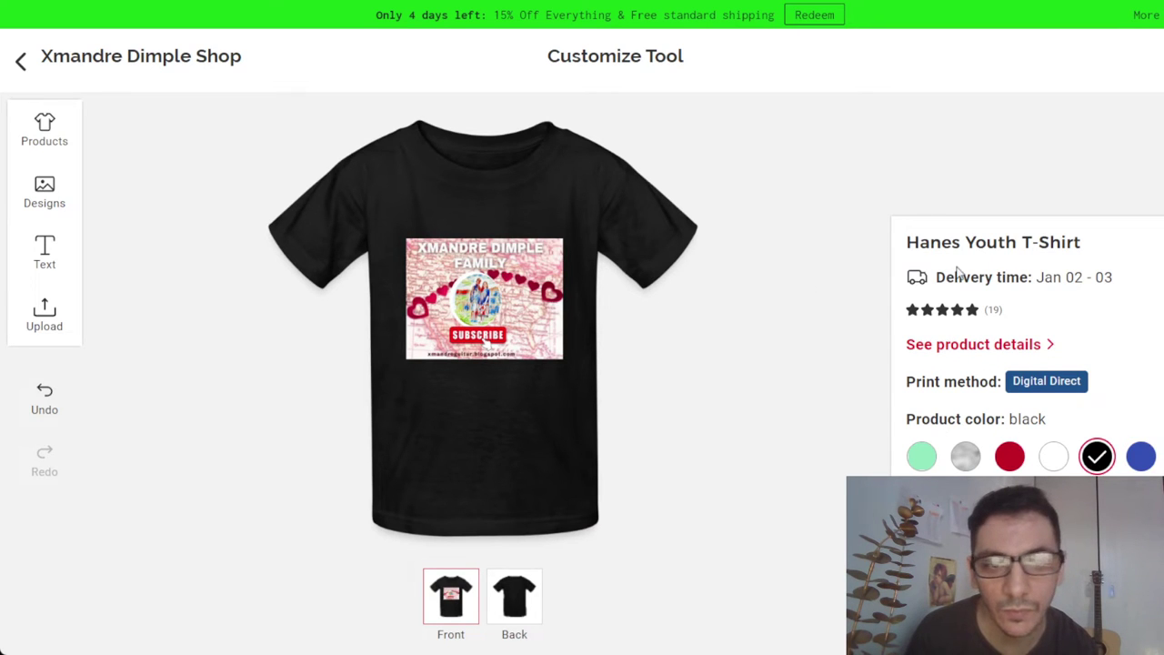
{"action": "left_click", "coordinate": [1141, 457]}
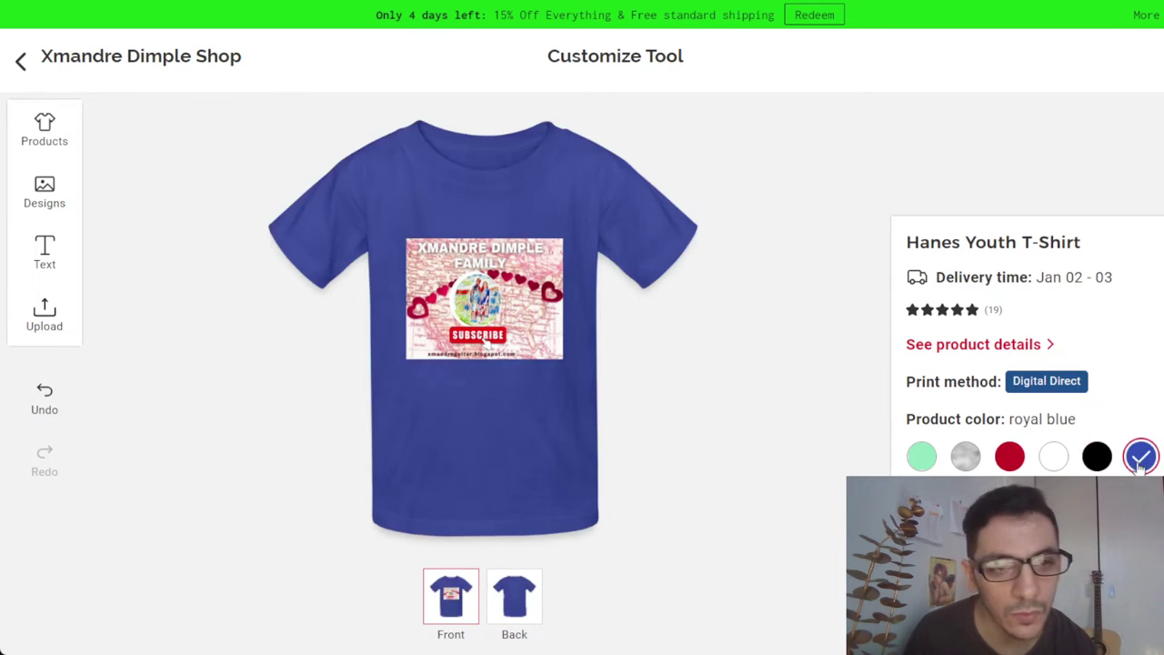
{"action": "left_click", "coordinate": [922, 501]}
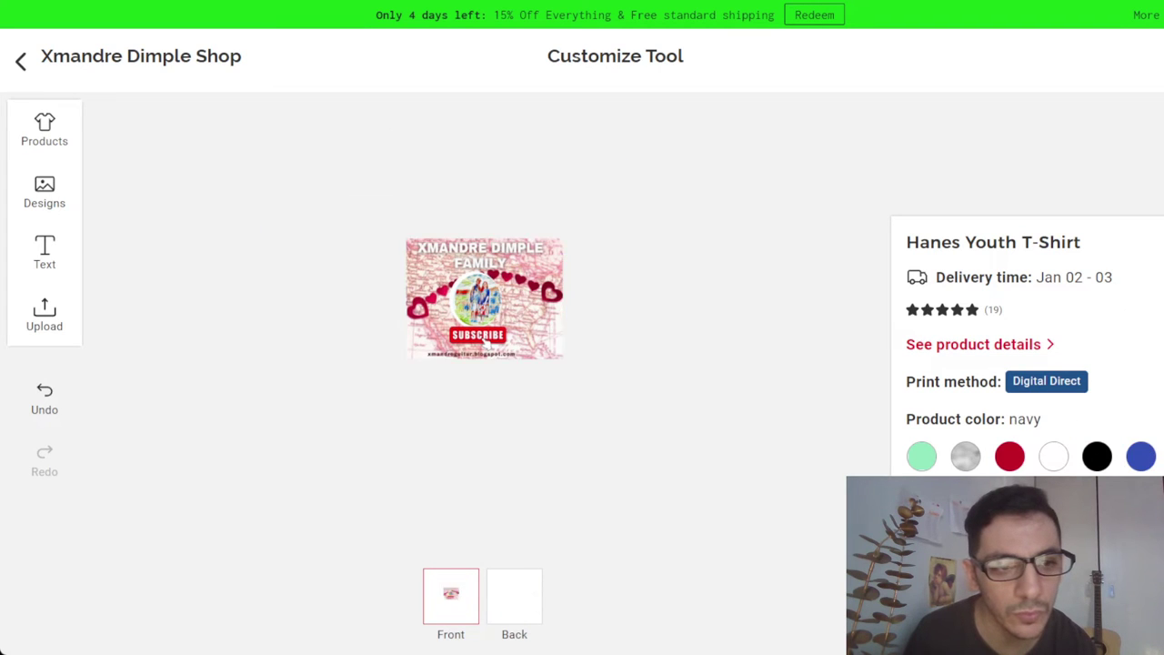
{"action": "left_click", "coordinate": [966, 500]}
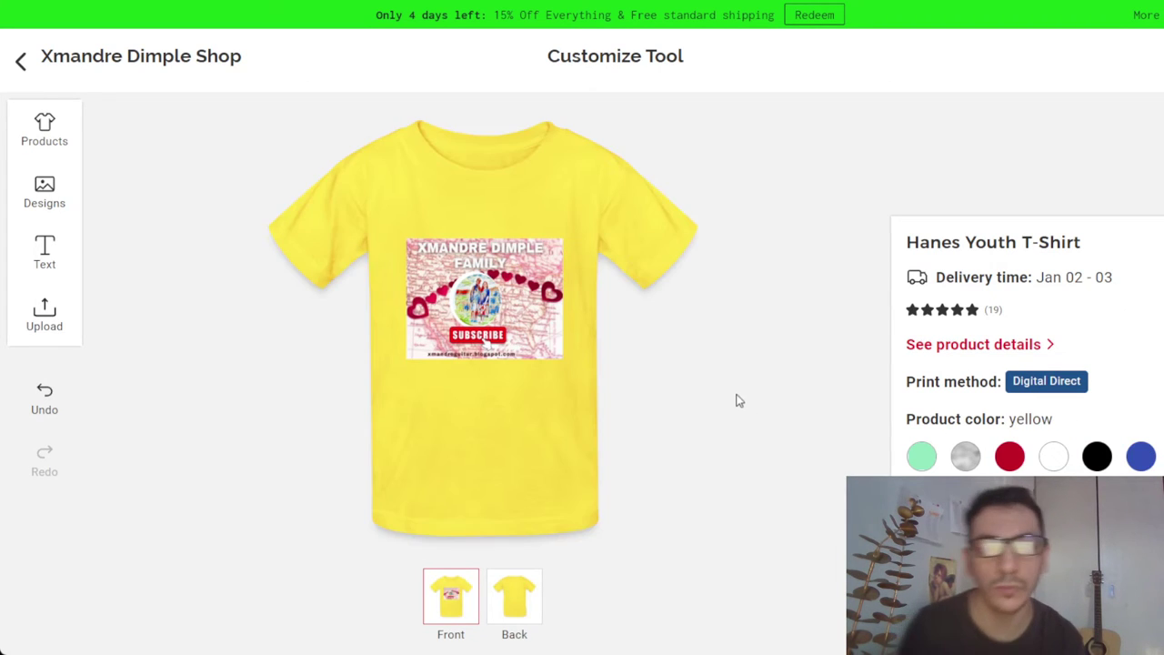
- Add the "xmandre dimple family" couple illustration to the shirt's front and delete the "xmandre dimple family 9" design
{"action": "left_click", "coordinate": [49, 202]}
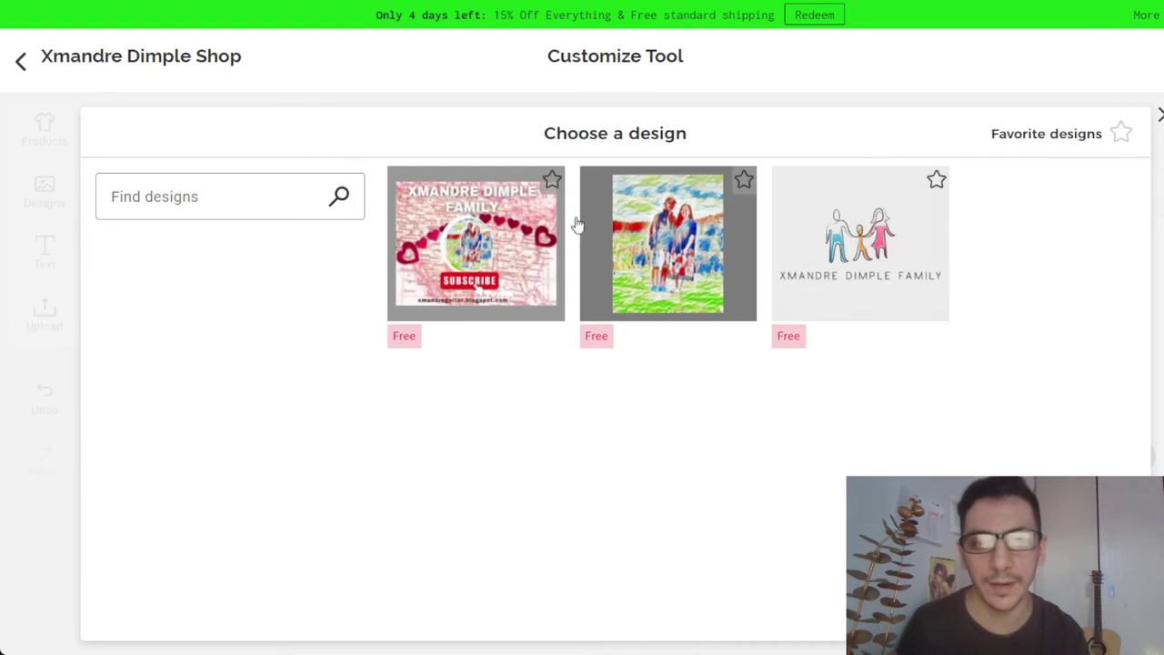
{"action": "left_click", "coordinate": [678, 236]}
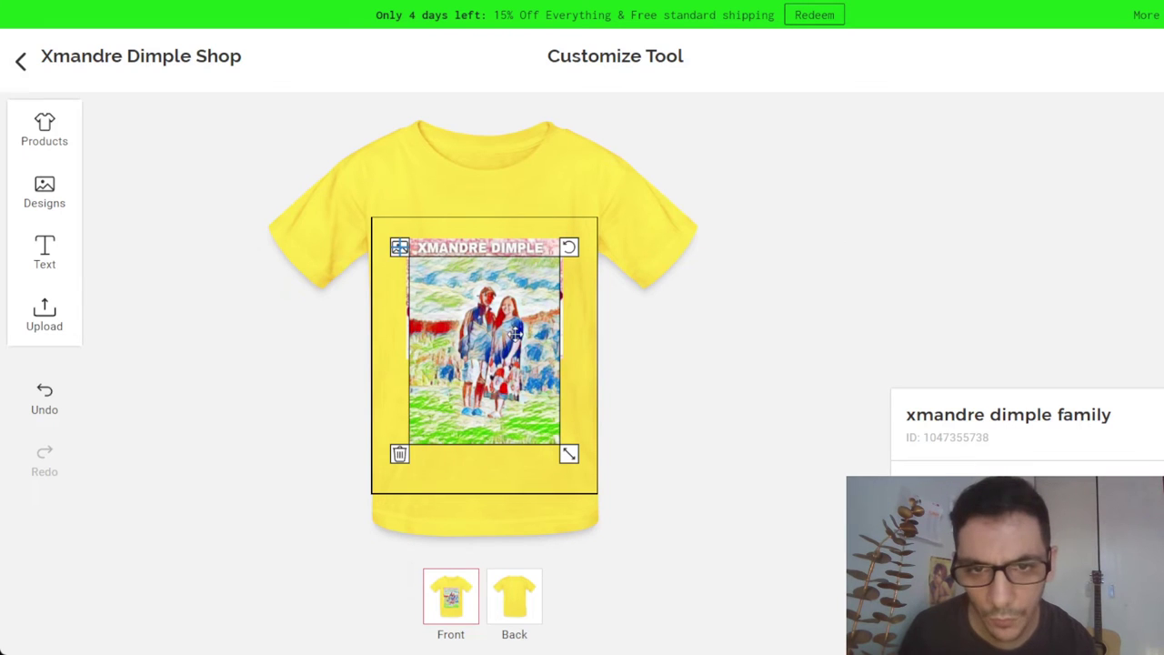
{"action": "left_click_drag", "start_coordinate": [515, 334], "coordinate": [503, 430]}
{"action": "left_click", "coordinate": [494, 256]}
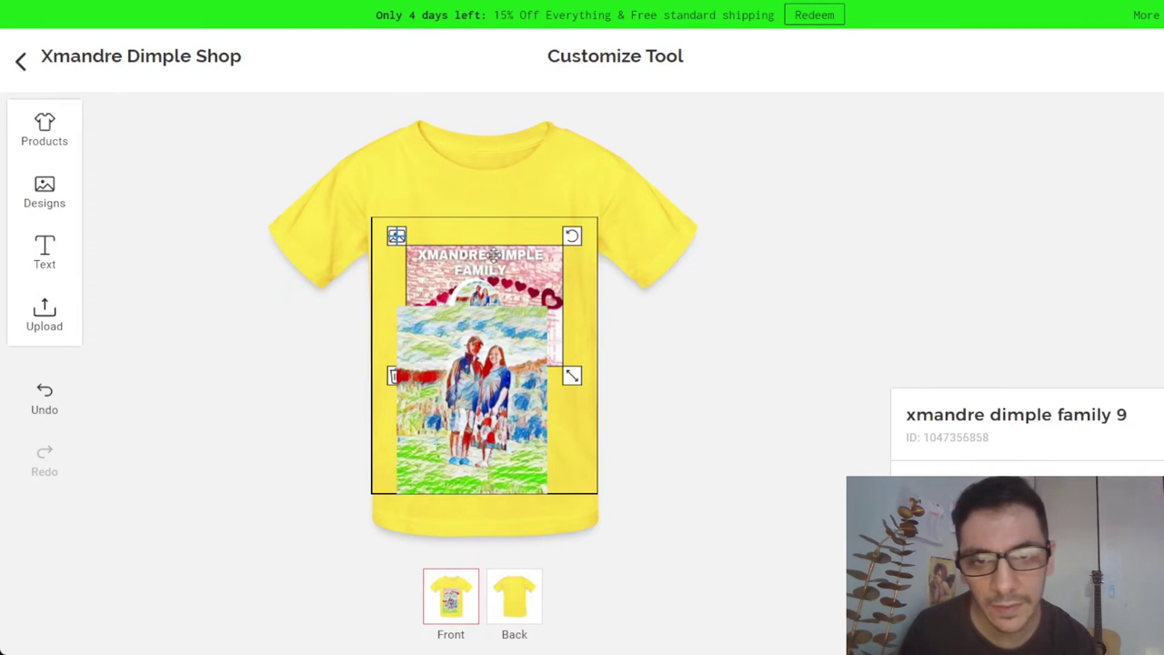
{"action": "left_click", "coordinate": [392, 377]}
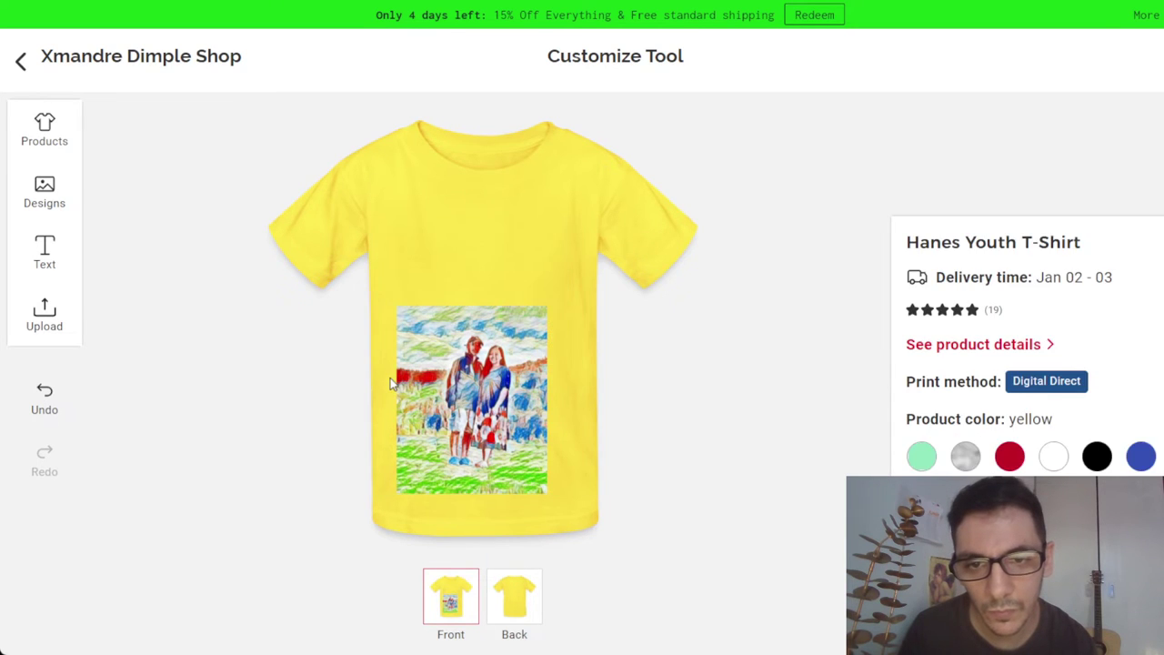
- Move the couple illustration up and center it horizontally within the front print area
{"action": "left_click", "coordinate": [449, 384]}
{"action": "left_click_drag", "start_coordinate": [448, 384], "coordinate": [471, 322]}
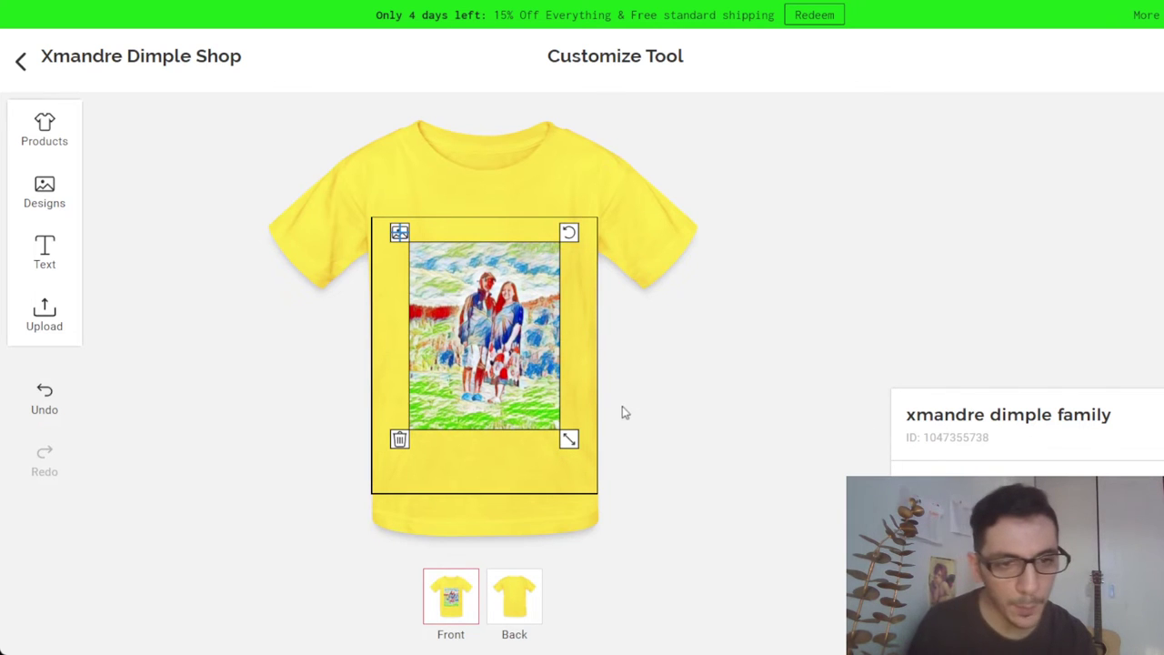
{"action": "left_click", "coordinate": [532, 193]}
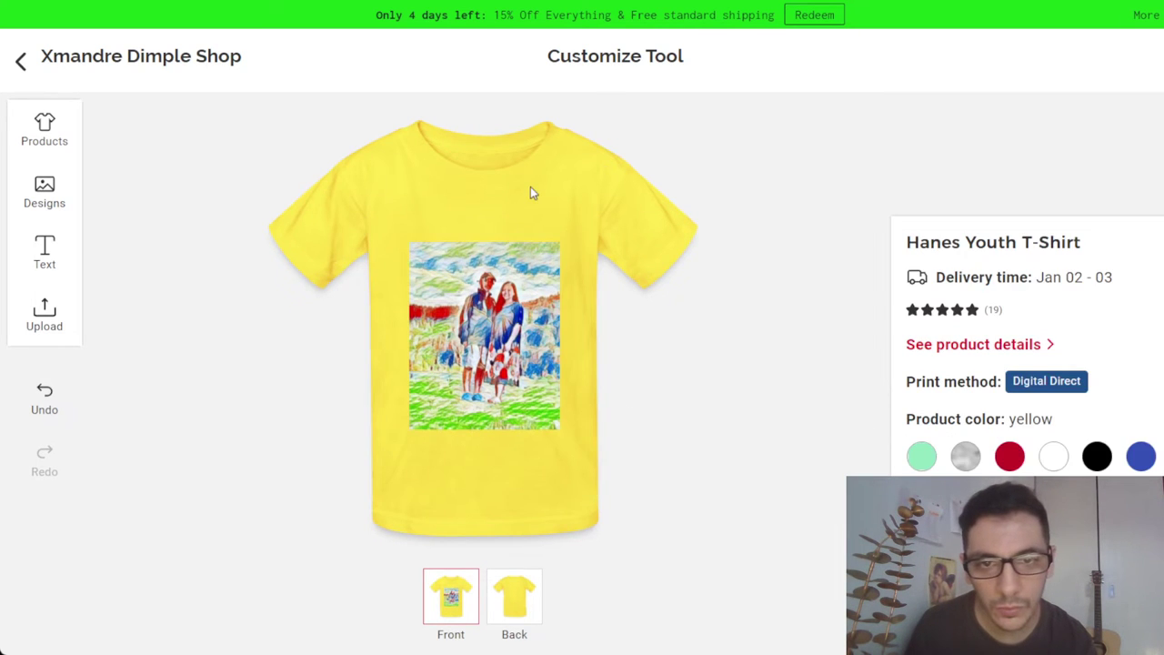
- Set the product color to heather gray and move the couple illustration slightly higher on the shirt
{"action": "left_click", "coordinate": [953, 467]}
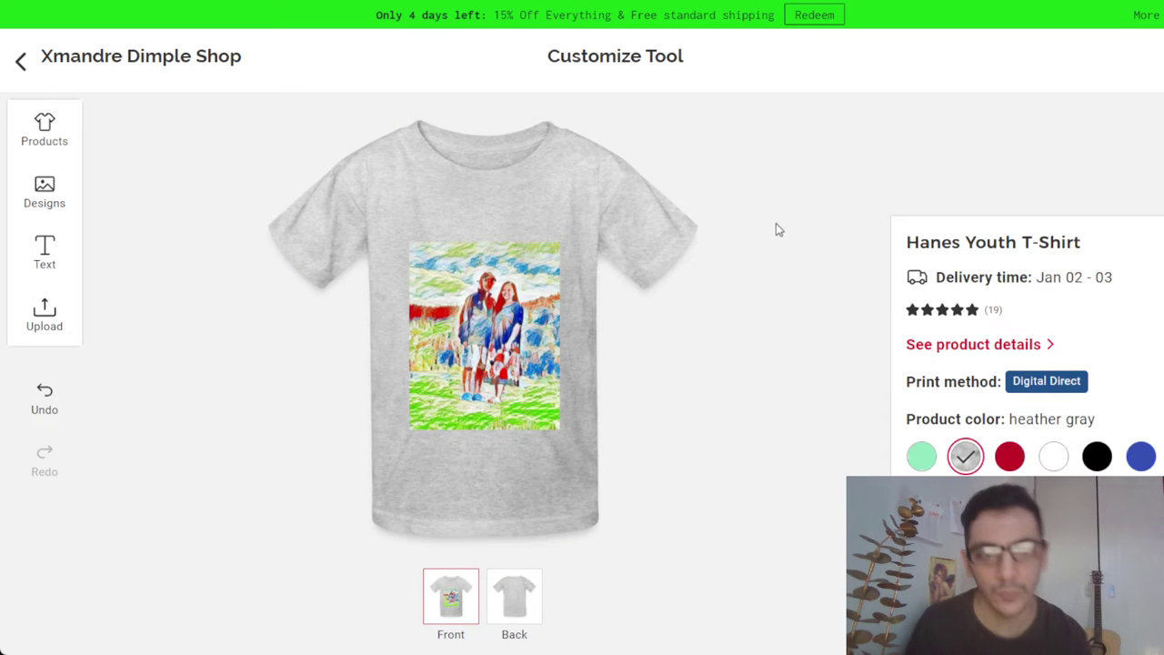
{"action": "left_click_drag", "start_coordinate": [507, 326], "coordinate": [509, 313]}
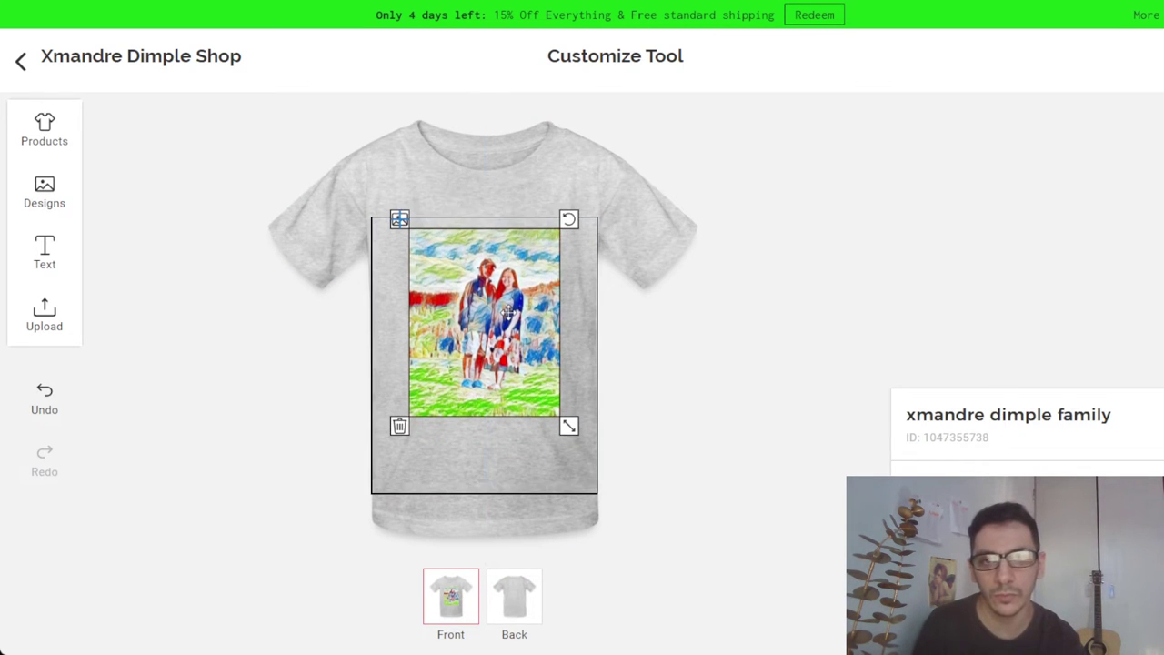
{"action": "left_click", "coordinate": [776, 229]}
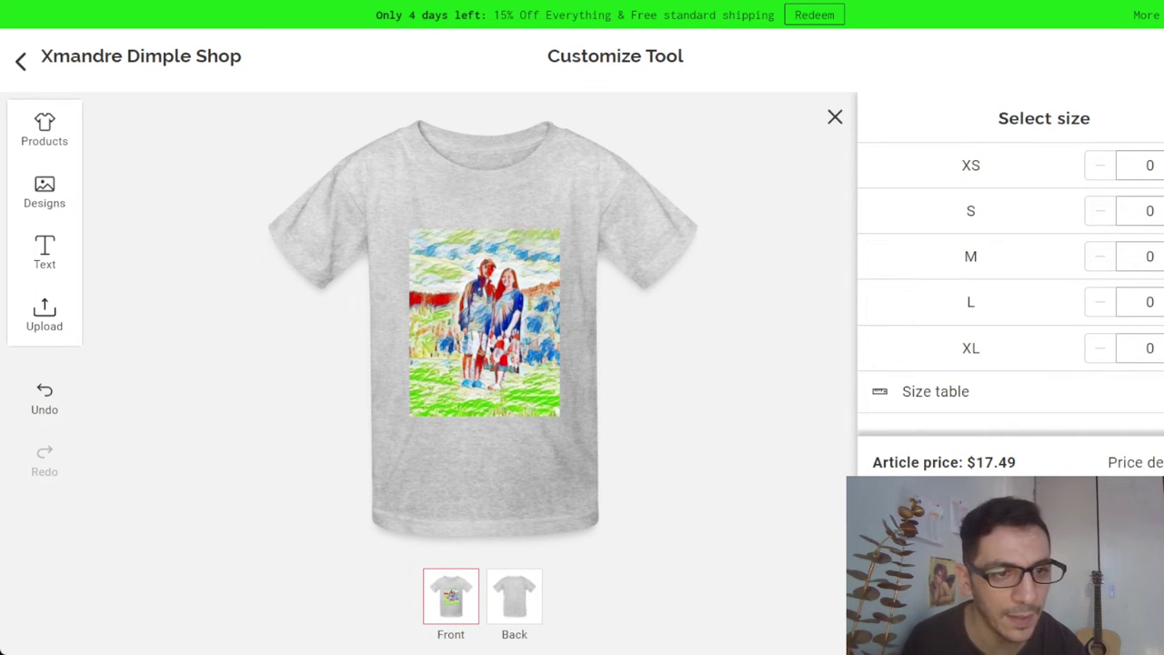
- Set the quantity for size XL to 1 and view the price details of the customized shirt
{"action": "type", "text": "1"}
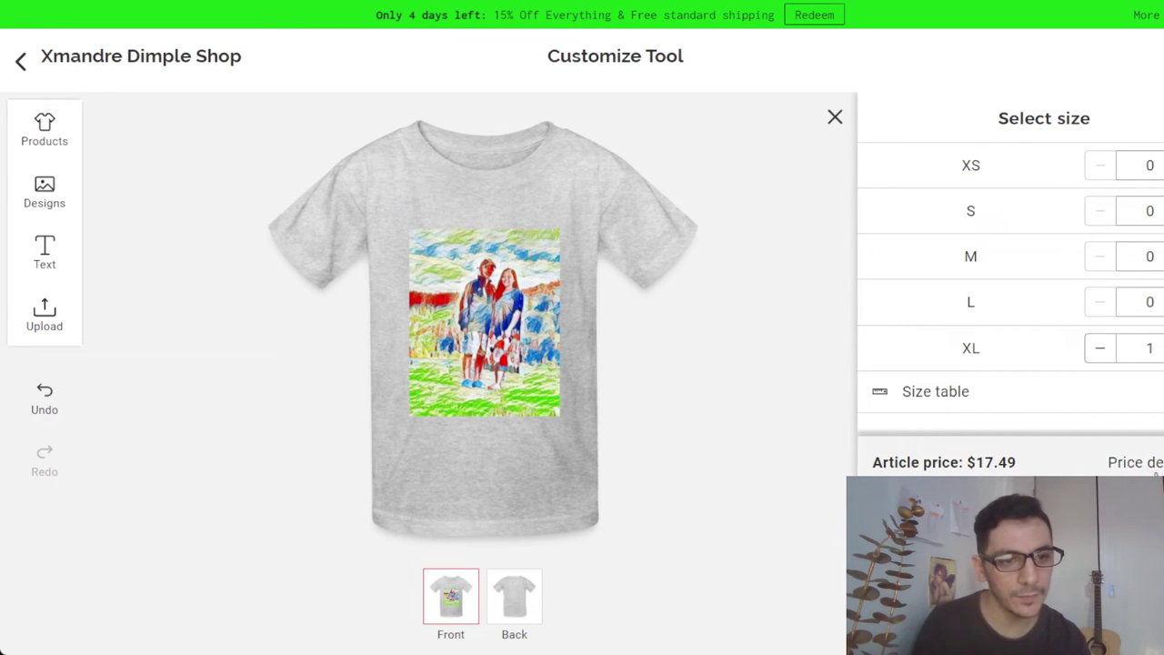
{"action": "left_click", "coordinate": [1156, 464]}
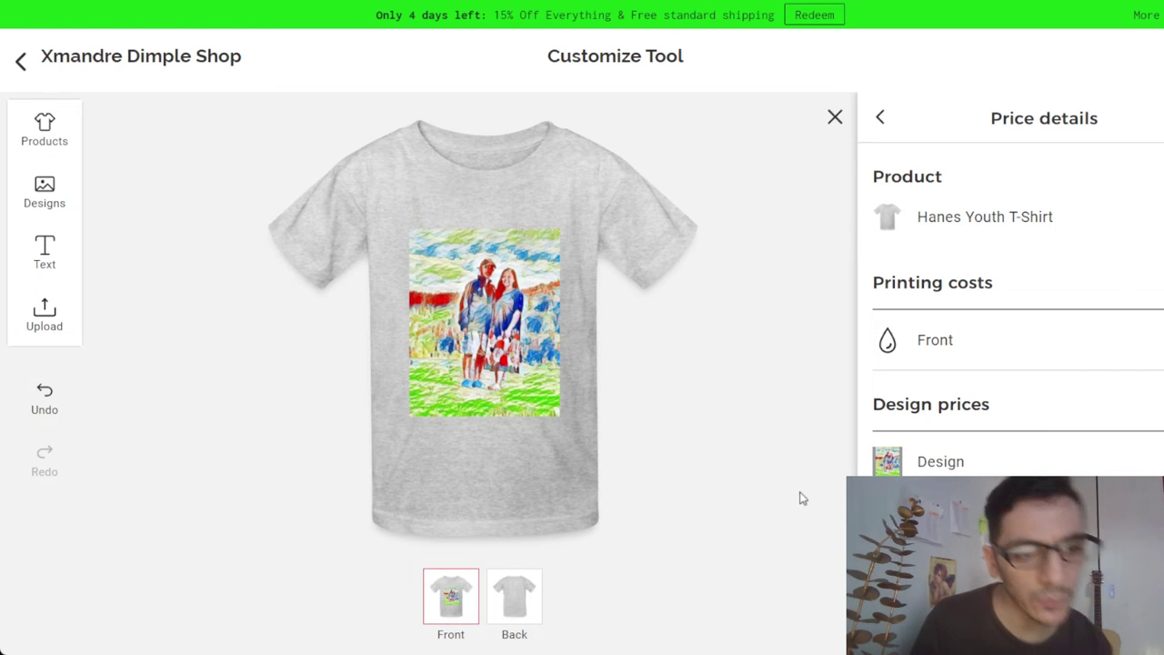
{"action": "scroll", "coordinate": [793, 391], "scroll_direction": "down", "scroll_amount": 3}
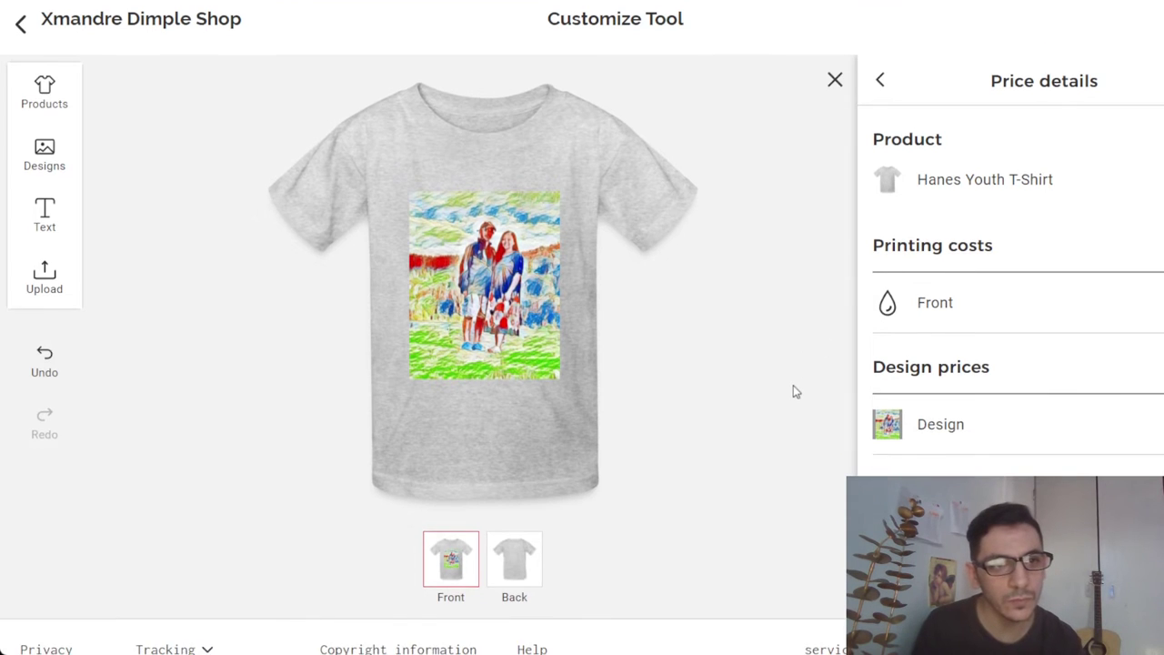
{"action": "scroll", "coordinate": [767, 273], "scroll_direction": "up", "scroll_amount": 3}
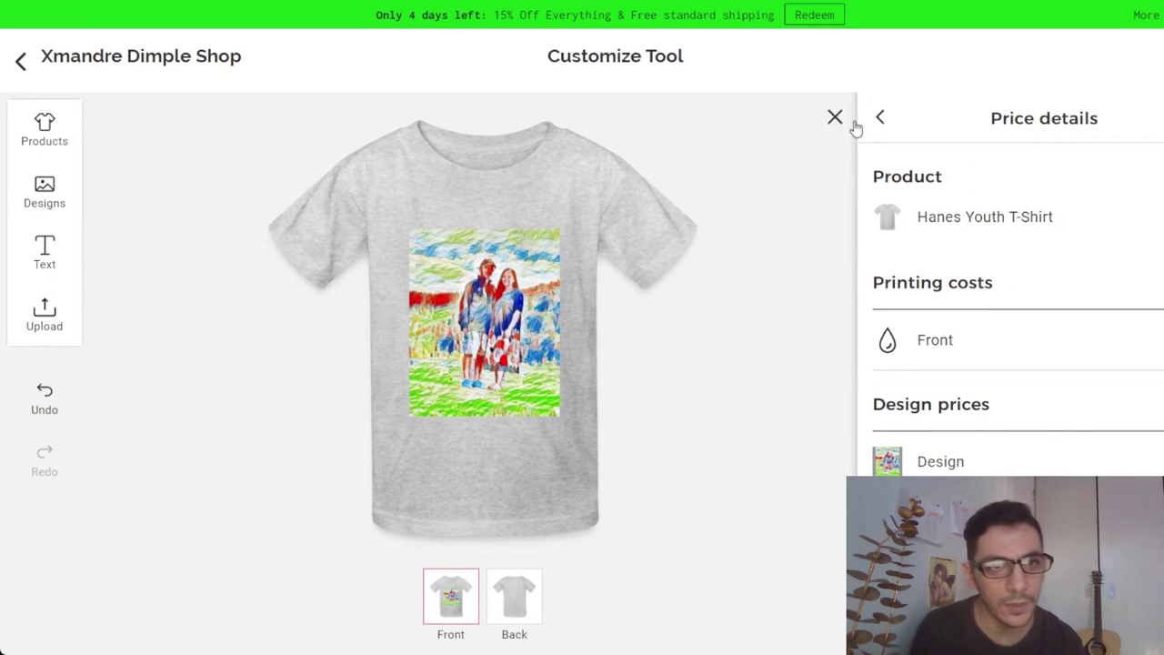
- Leave the price details, add the XL shirt to the cart, and open the shopping cart to review the order
{"action": "left_click", "coordinate": [879, 117]}
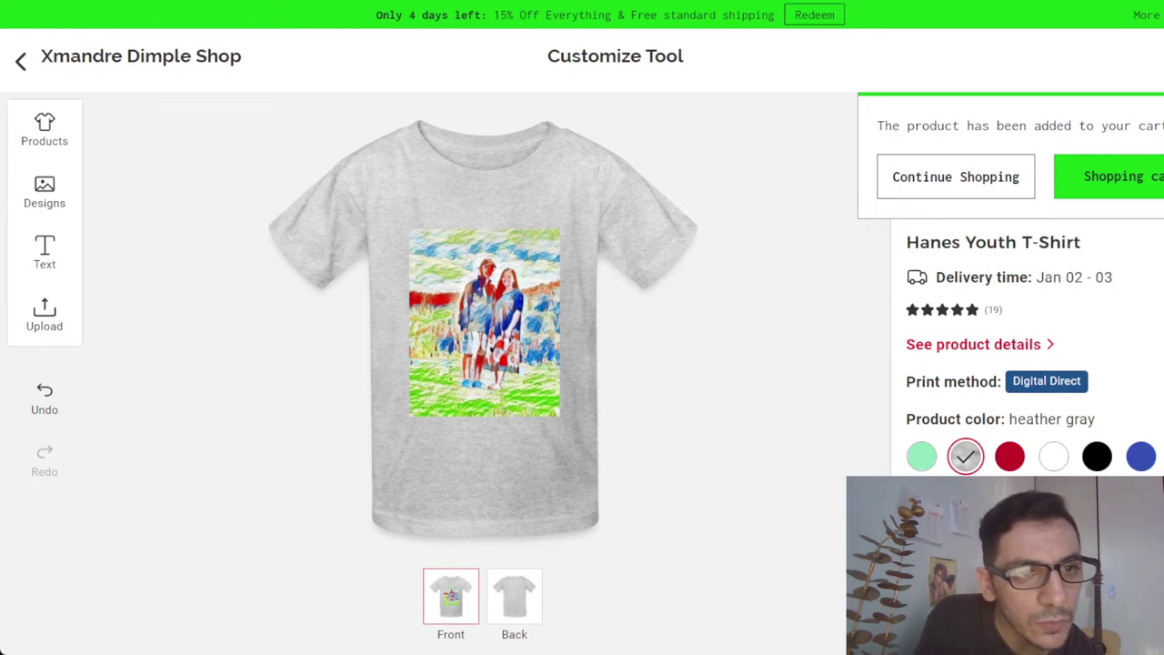
{"action": "left_click", "coordinate": [1121, 188]}
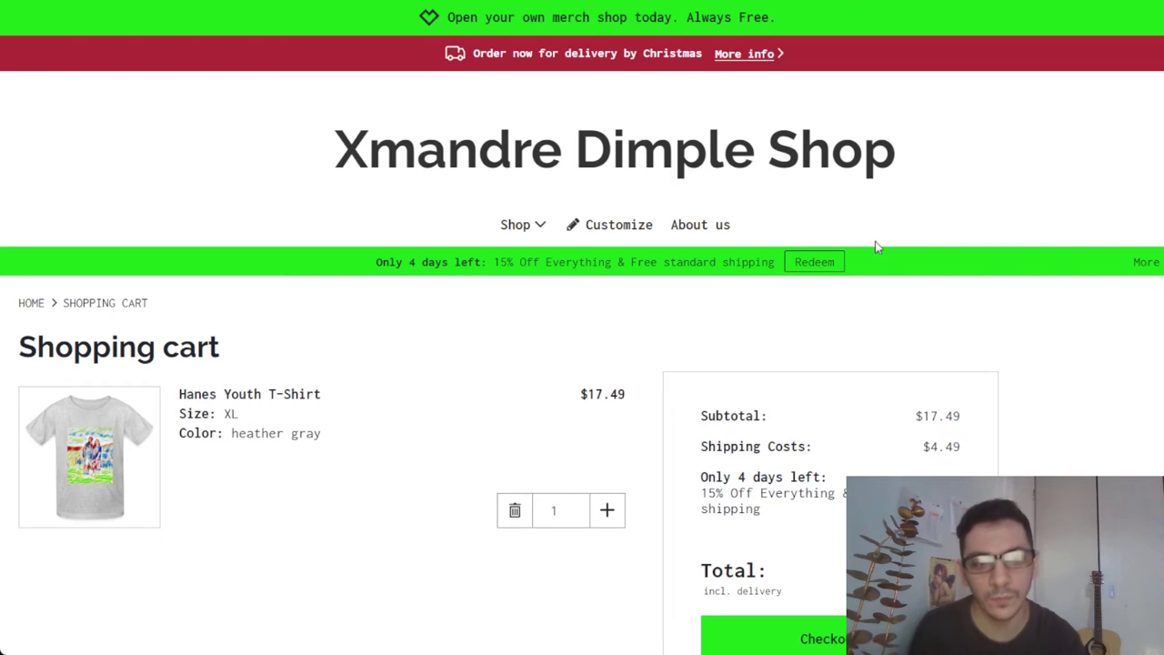
{"action": "scroll", "coordinate": [617, 352], "scroll_direction": "down", "scroll_amount": 3}
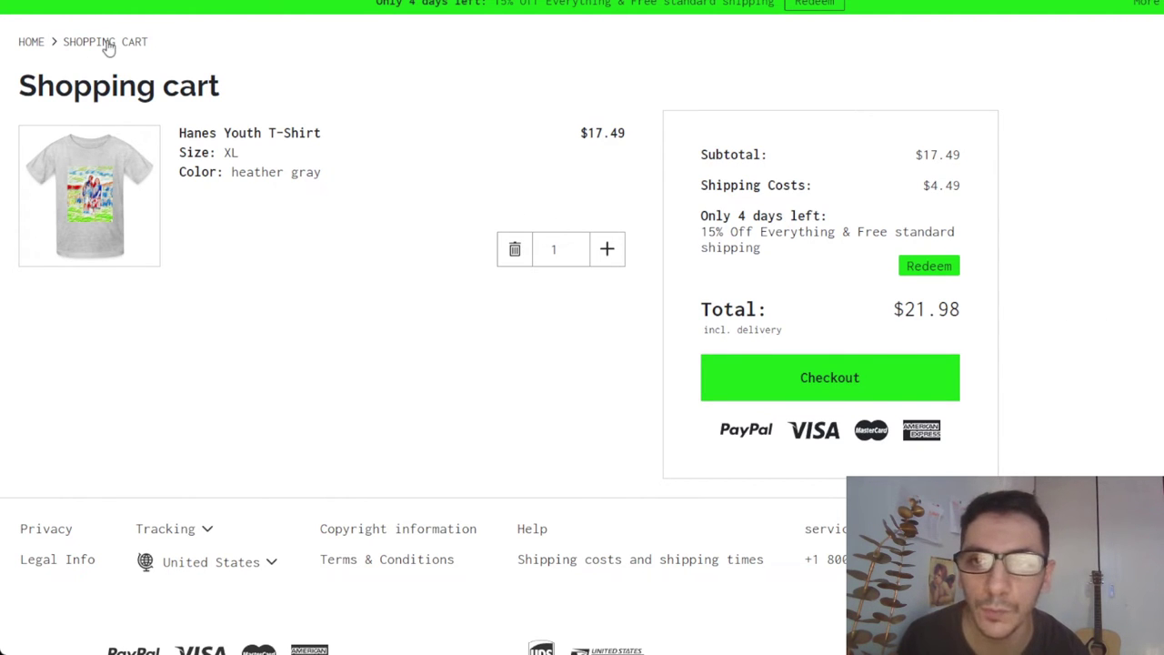
- Return from the shopping cart to the shop's home page and reopen the Customize tool
{"action": "left_click", "coordinate": [32, 43]}
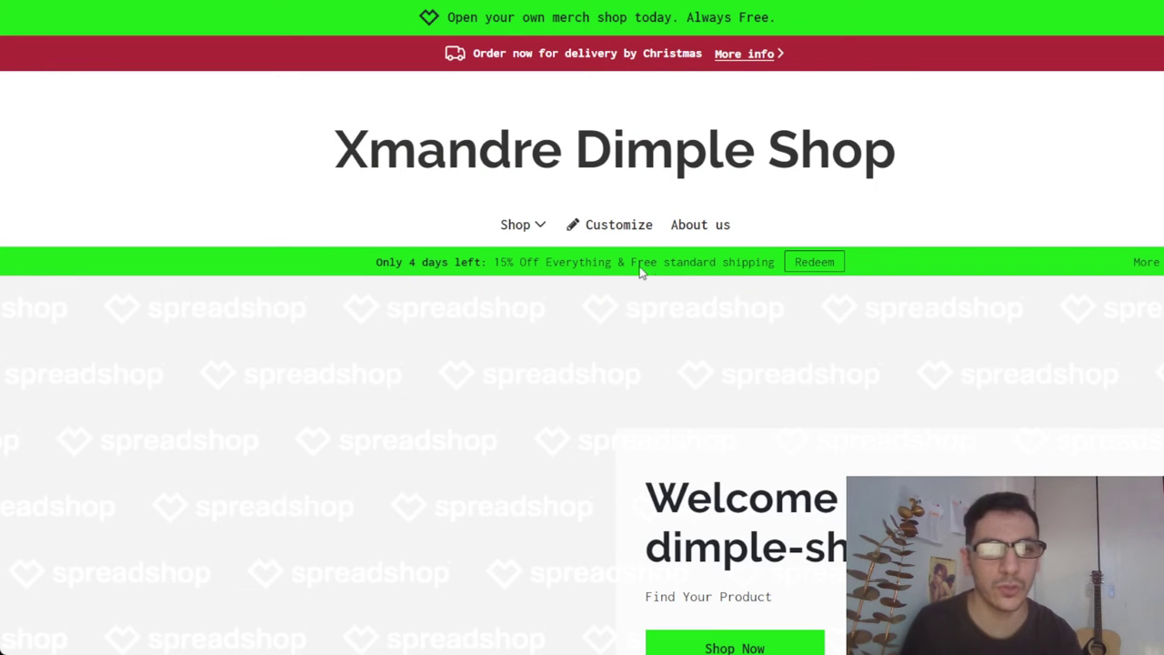
{"action": "left_click", "coordinate": [620, 234]}
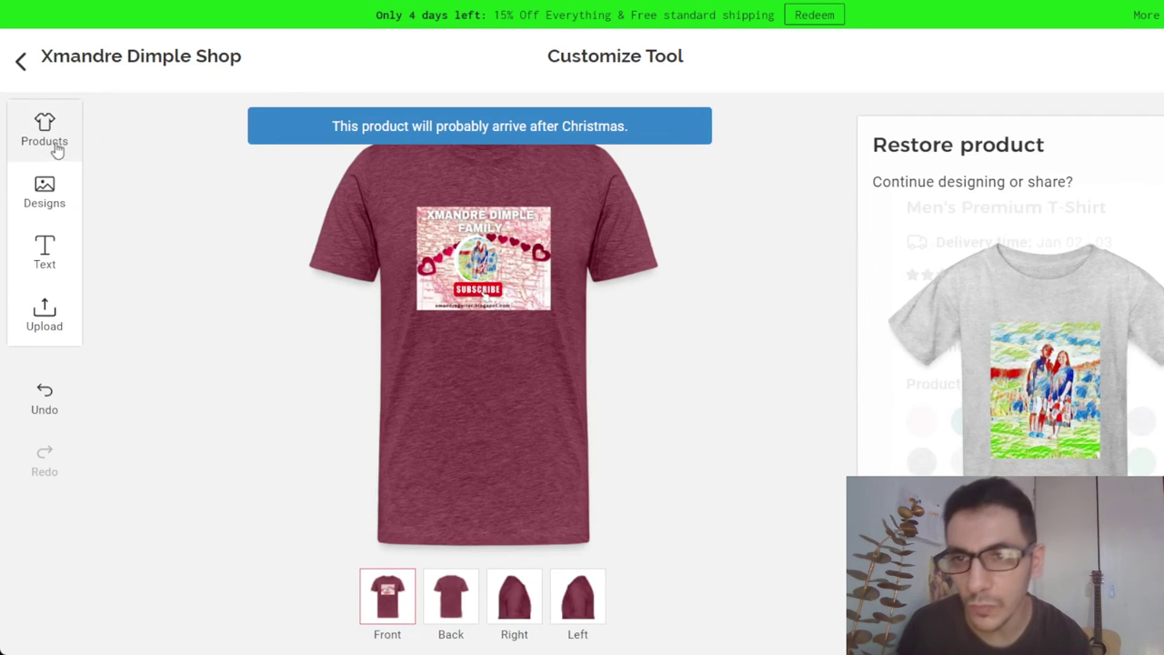
- Open the product catalogue, show the Accessories category and browse down through its products
{"action": "left_click", "coordinate": [45, 135]}
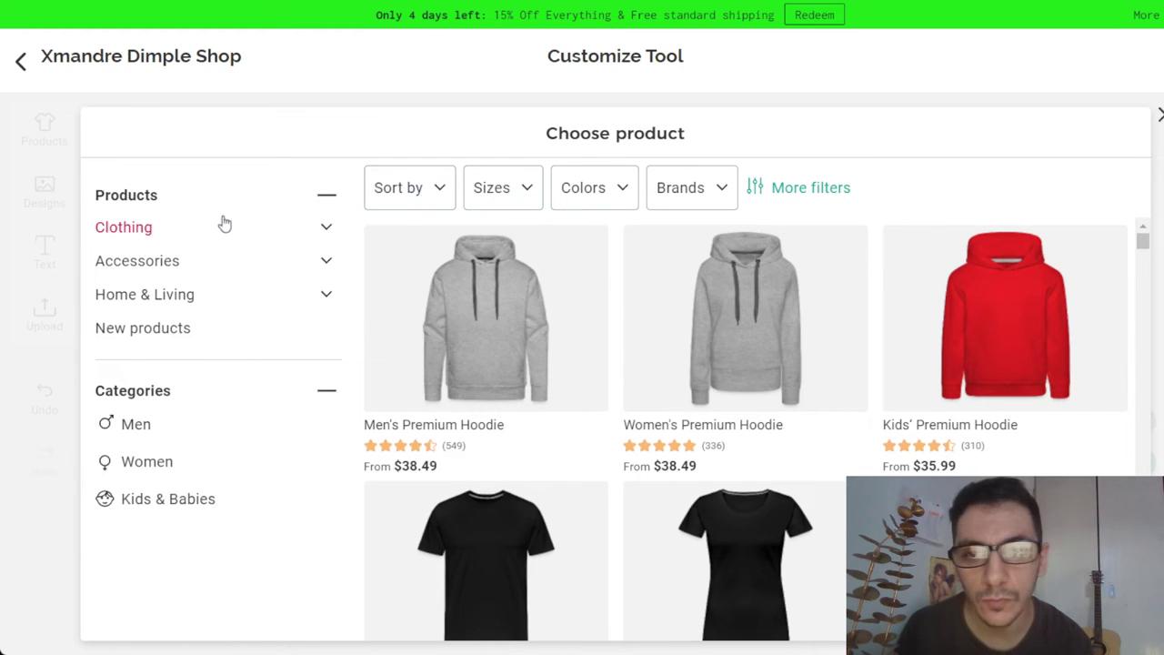
{"action": "left_click", "coordinate": [229, 260]}
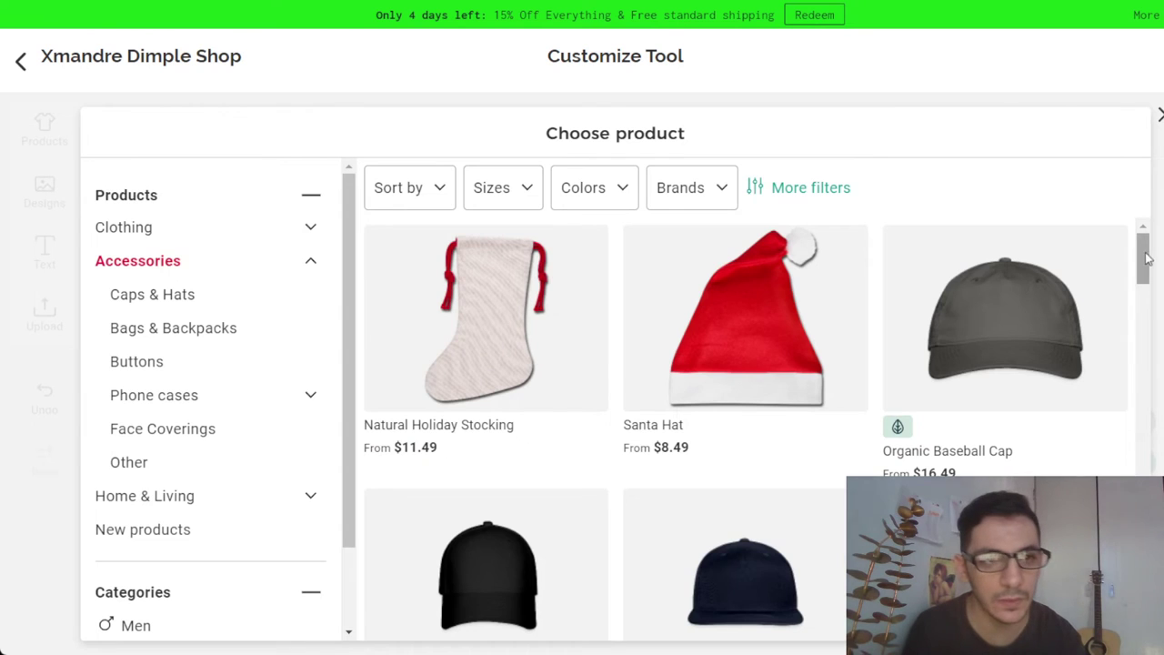
{"action": "left_click_drag", "start_coordinate": [1144, 259], "coordinate": [1160, 428]}
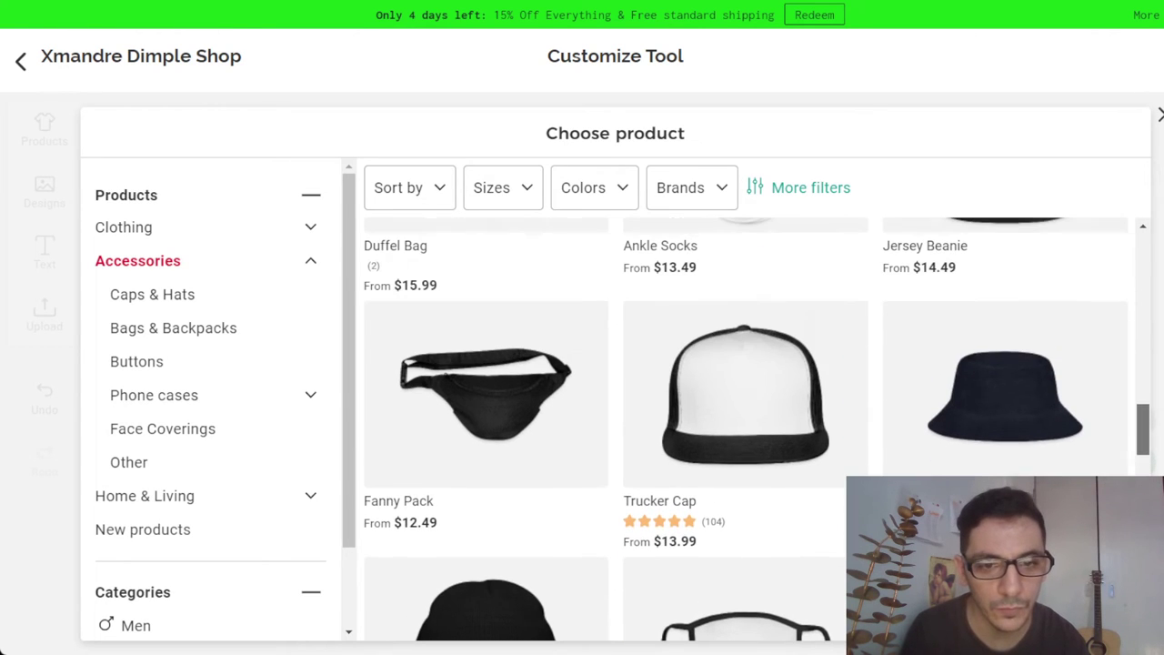
- Choose the Bucket Hat as the product to customize and select the banner design on its front
{"action": "left_click", "coordinate": [962, 435]}
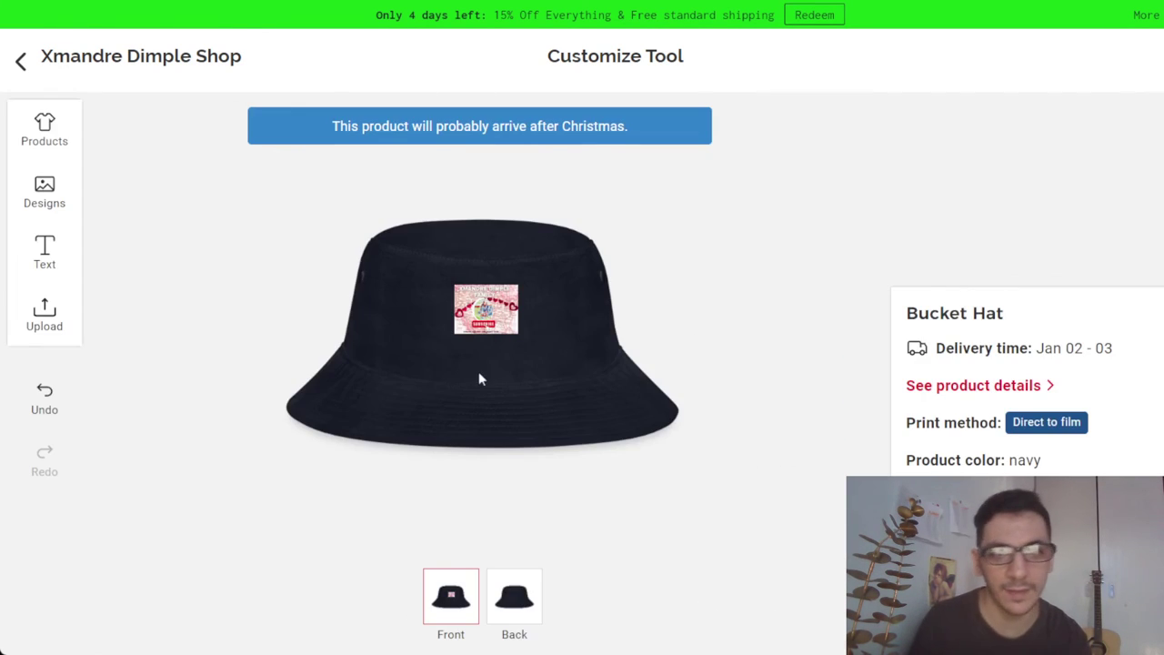
{"action": "left_click", "coordinate": [477, 319]}
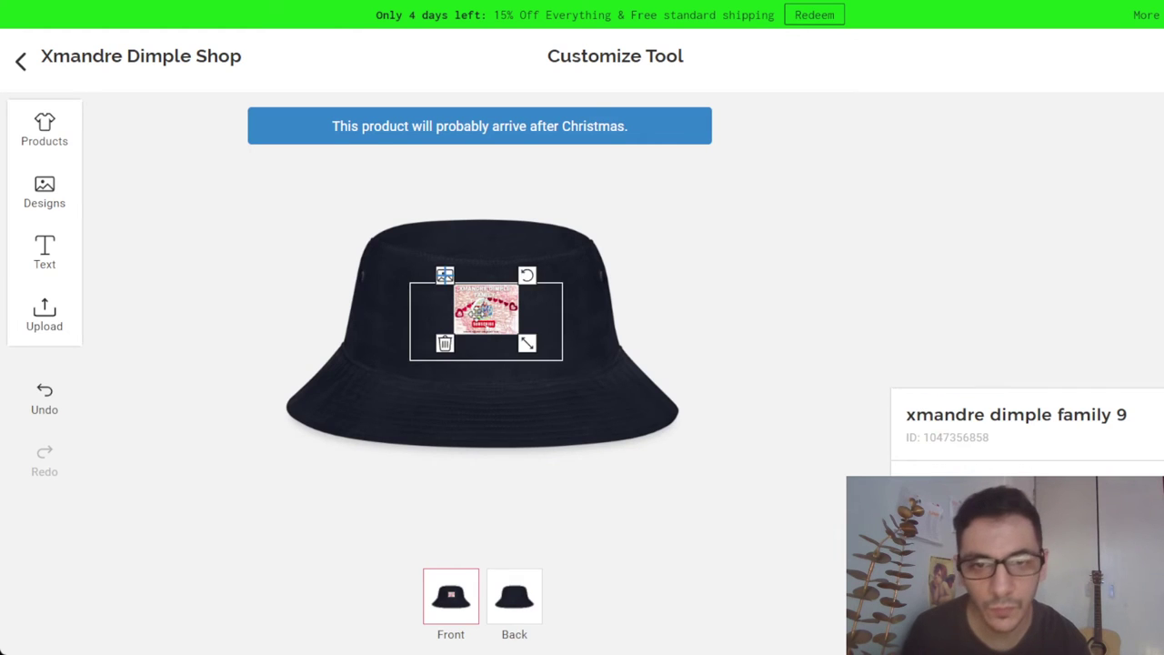
{"action": "left_click", "coordinate": [41, 193]}
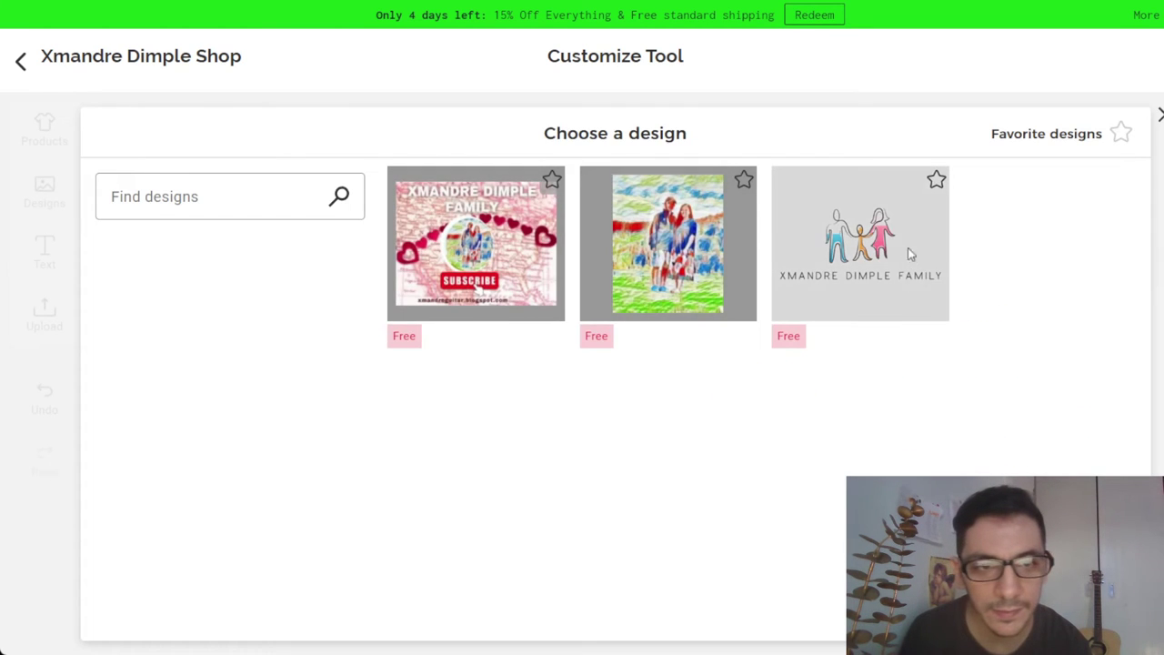
{"action": "left_click", "coordinate": [908, 247]}
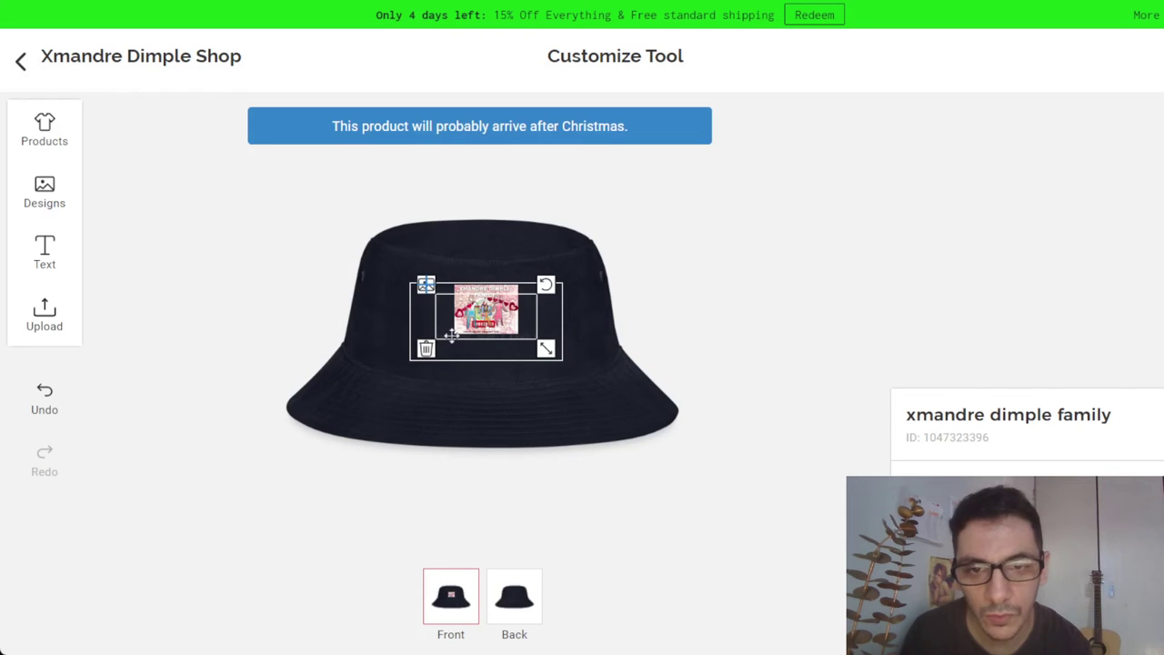
{"action": "left_click", "coordinate": [426, 361]}
- Replace the banner design on the hat's front with the three-figure family logo and enlarge it to the print area's full width
{"action": "left_click", "coordinate": [480, 317]}
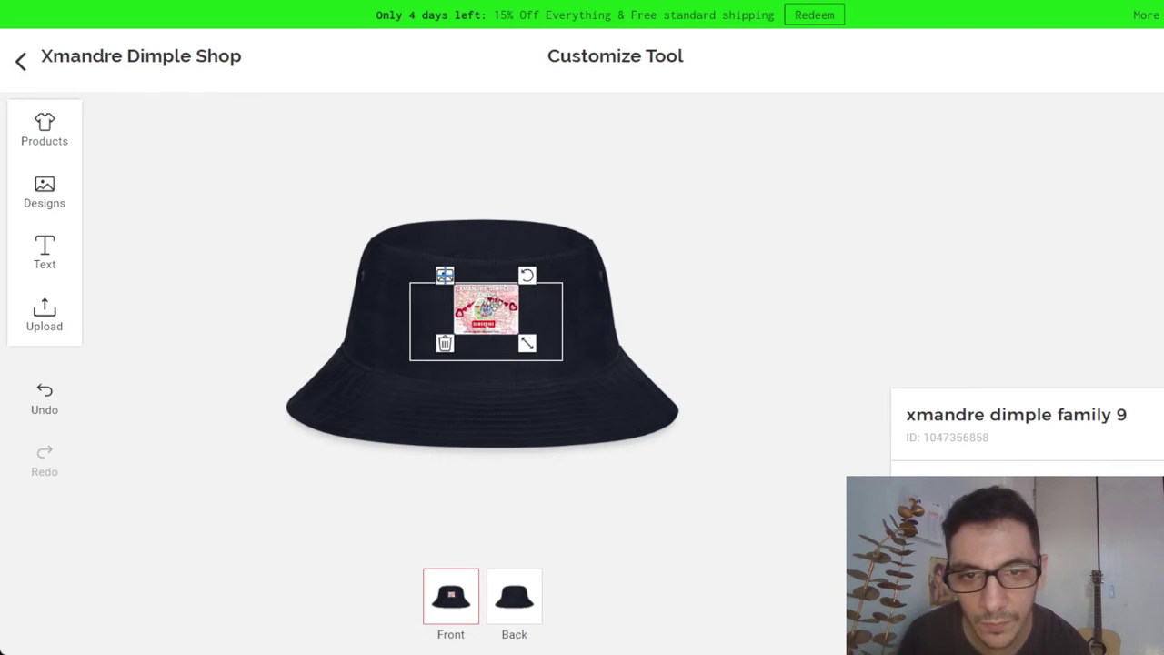
{"action": "left_click", "coordinate": [444, 344]}
{"action": "left_click", "coordinate": [43, 202]}
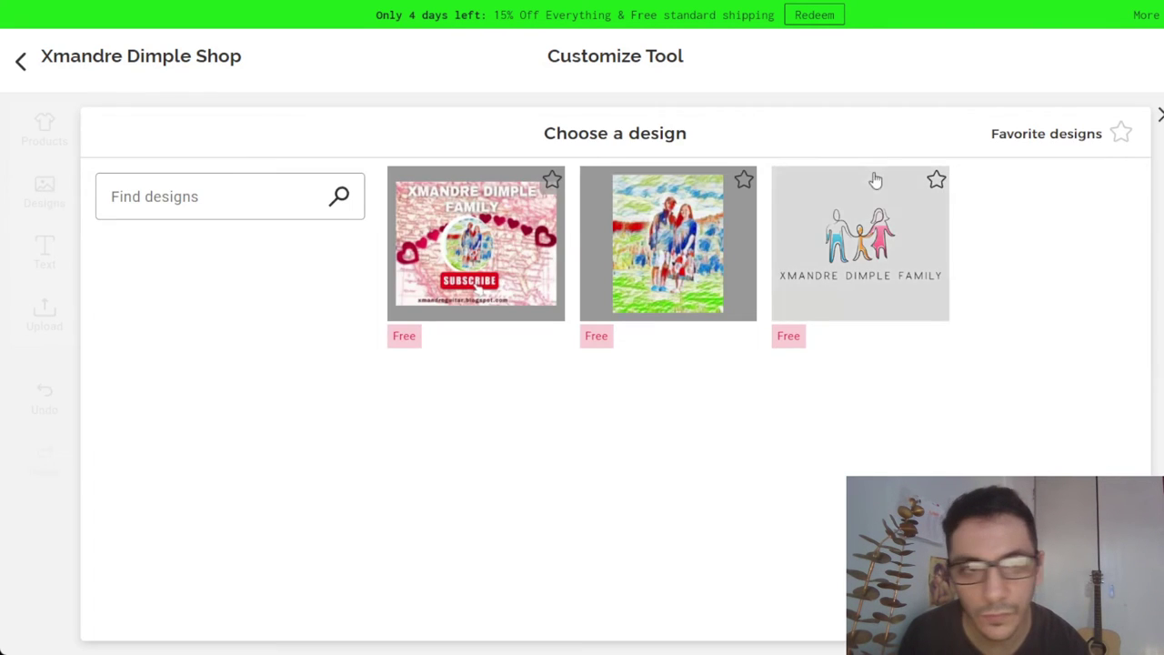
{"action": "left_click", "coordinate": [858, 235]}
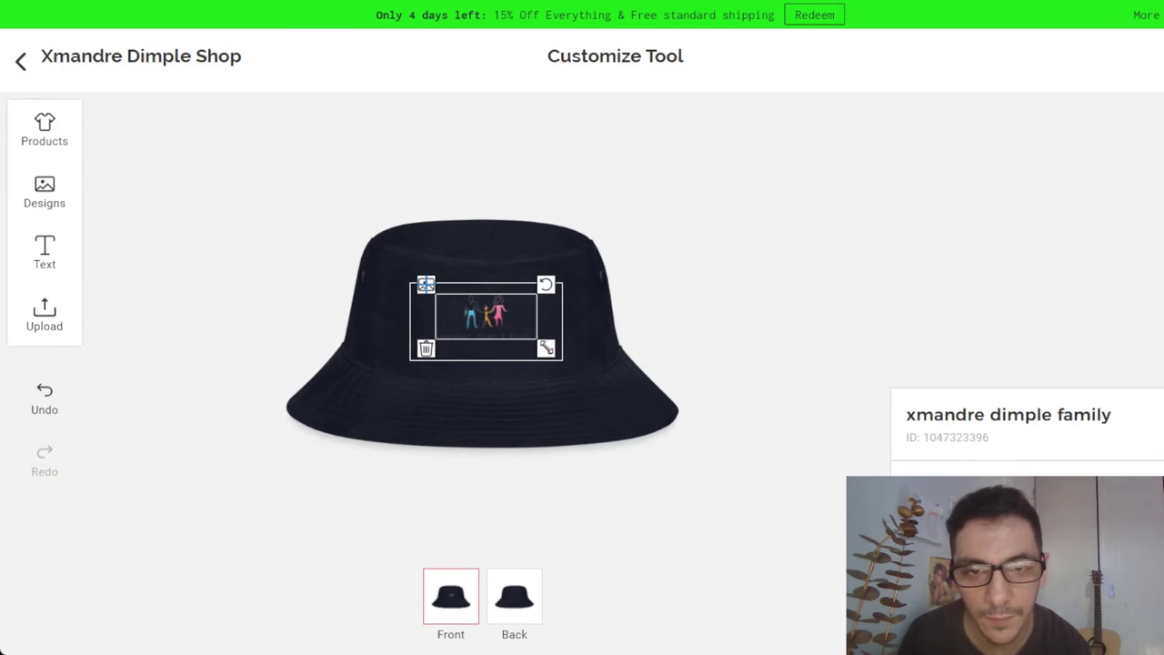
{"action": "left_click_drag", "start_coordinate": [546, 351], "coordinate": [801, 393]}
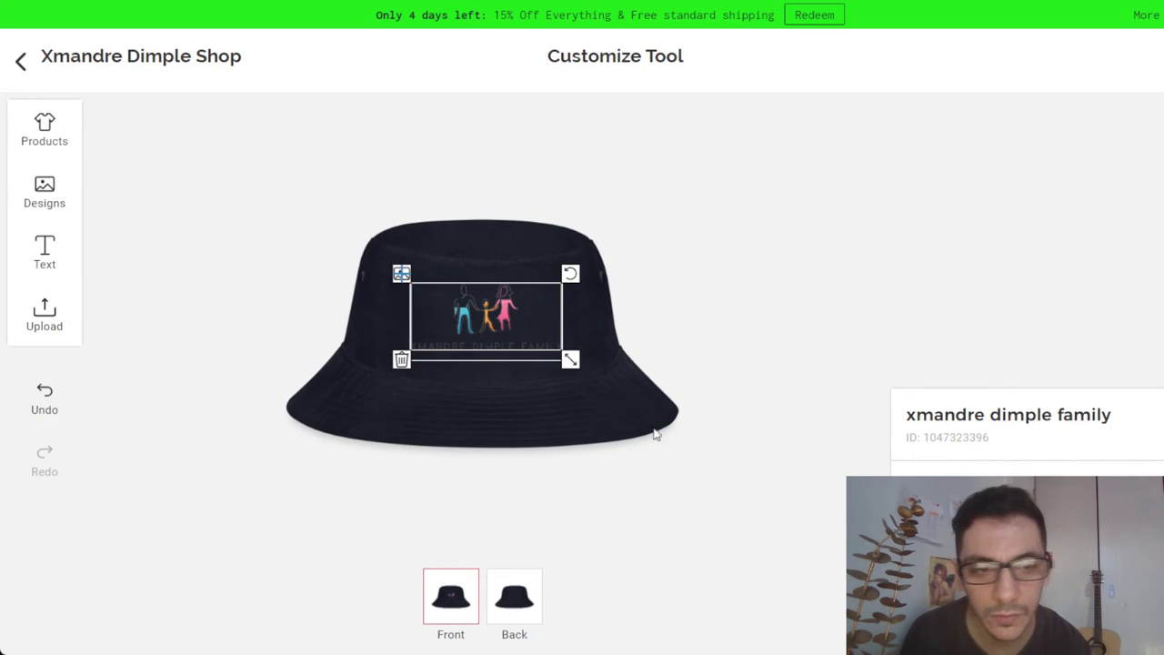
{"action": "left_click", "coordinate": [536, 456]}
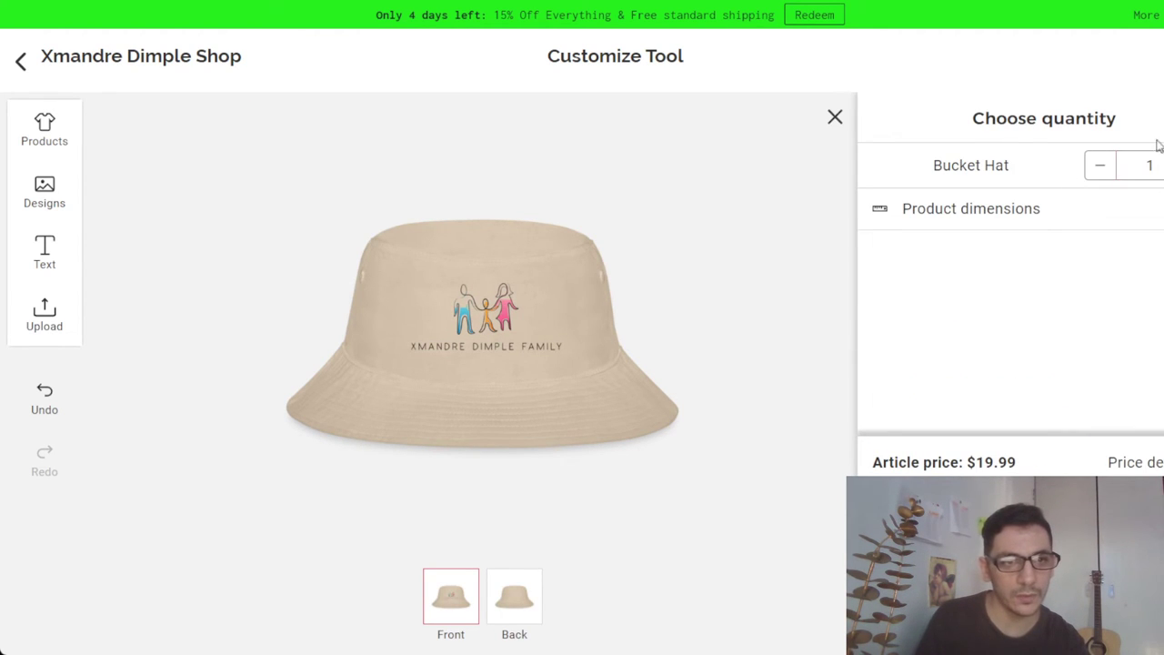
- View the Bucket Hat's product dimensions and return to the quantity selection
{"action": "left_click", "coordinate": [914, 217]}
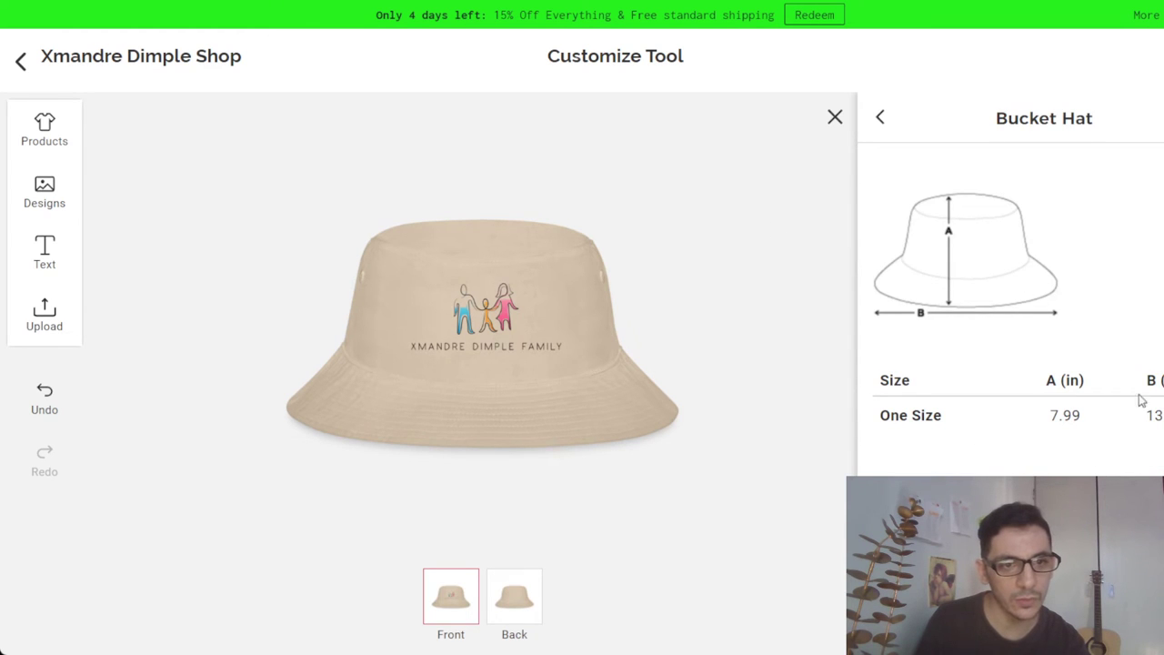
{"action": "left_click", "coordinate": [881, 119]}
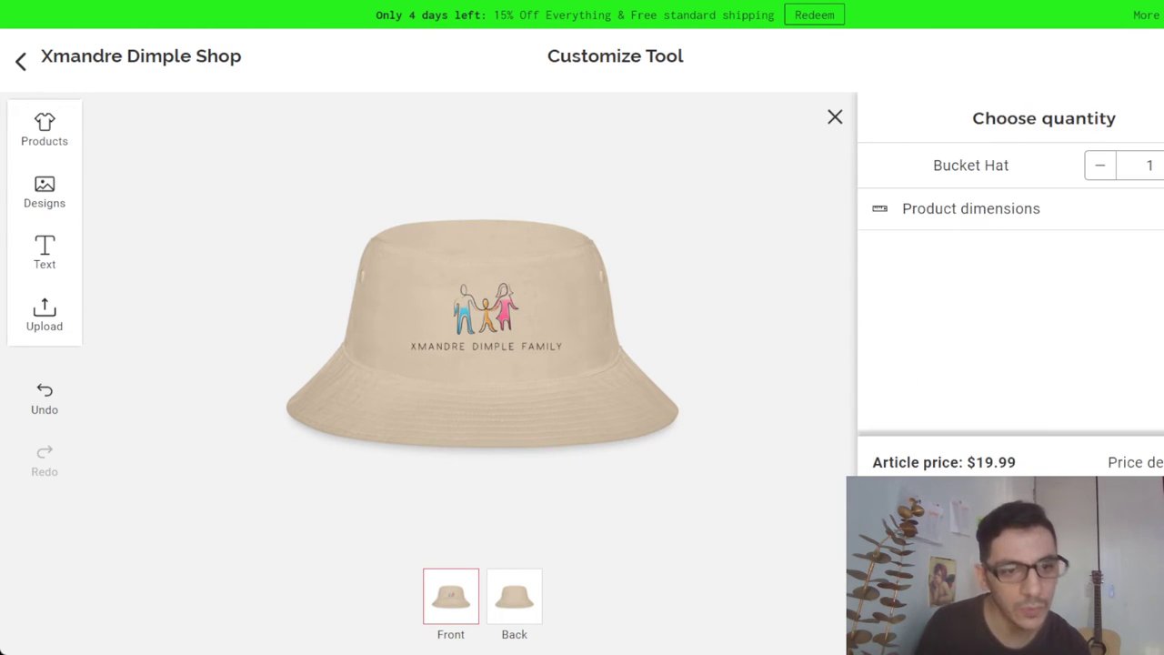
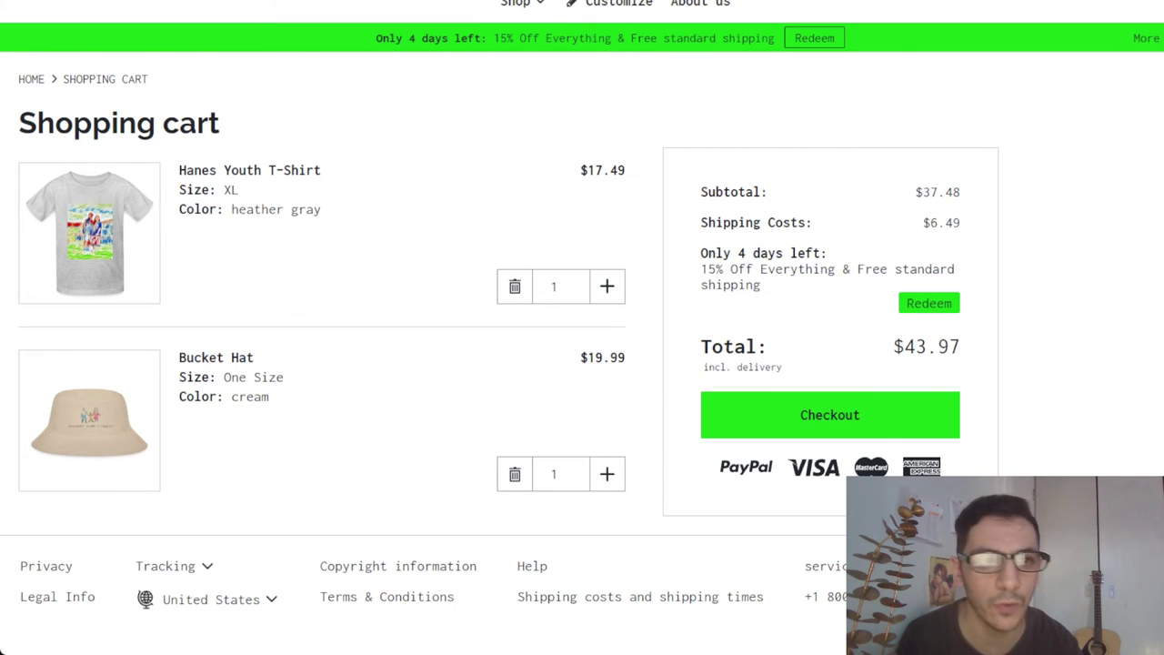
- Reopen the Customize tool from the shopping cart and choose the Full Color Mug from the Home & Living products
{"action": "scroll", "coordinate": [603, 222], "scroll_direction": "up", "scroll_amount": 3}
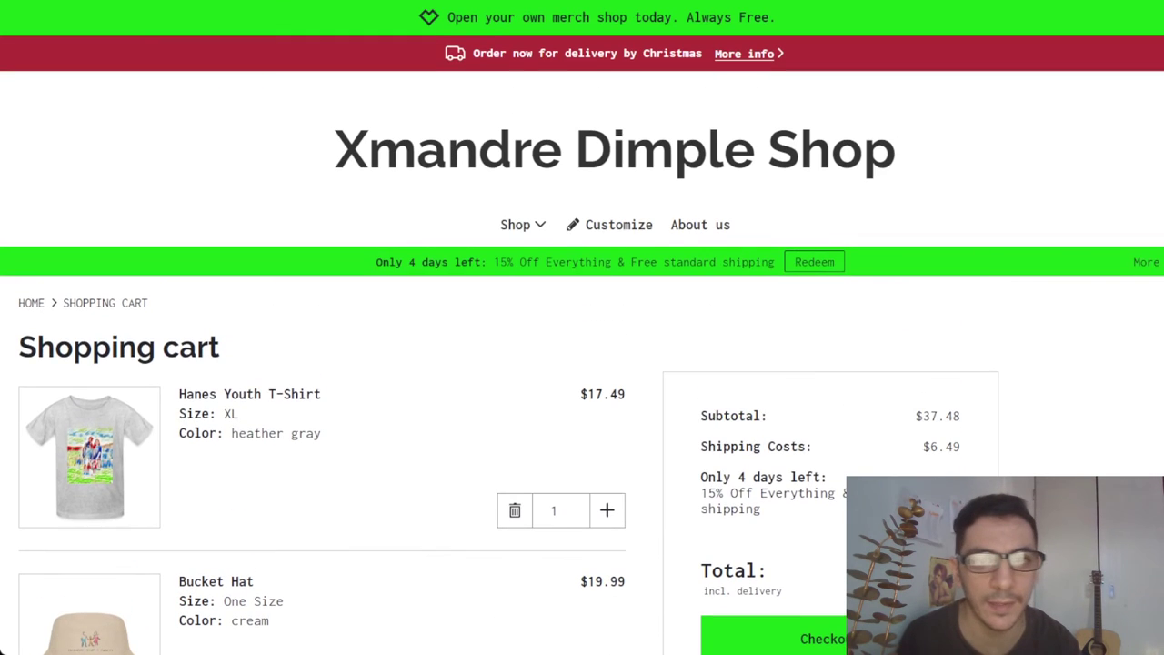
{"action": "left_click", "coordinate": [608, 225]}
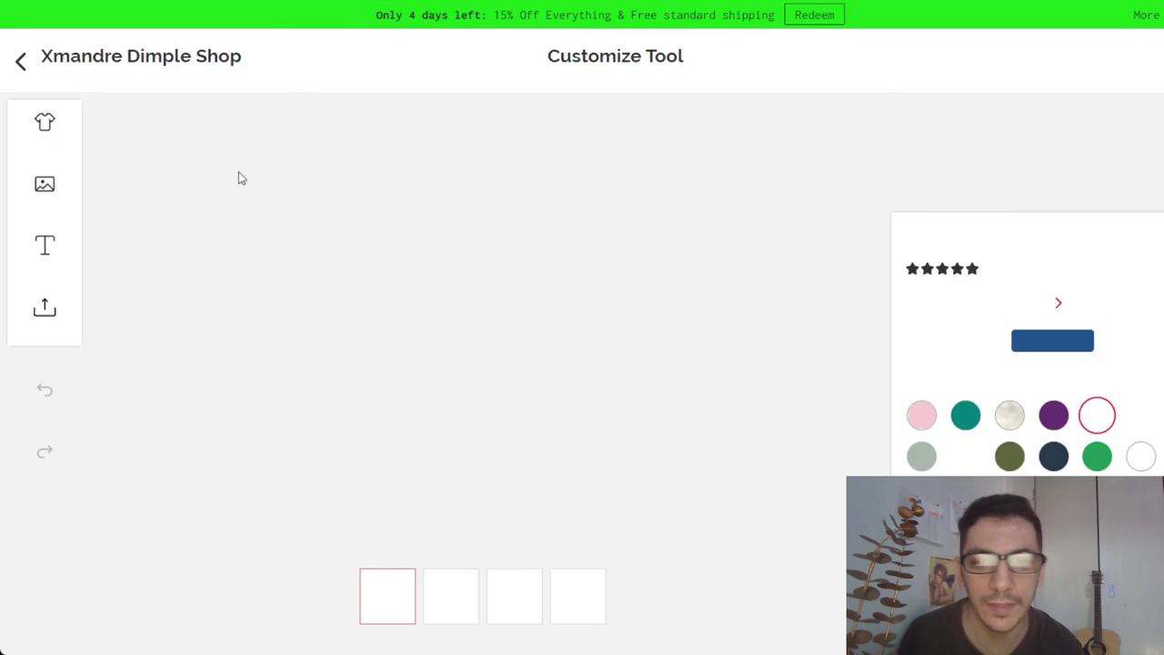
{"action": "left_click", "coordinate": [39, 141]}
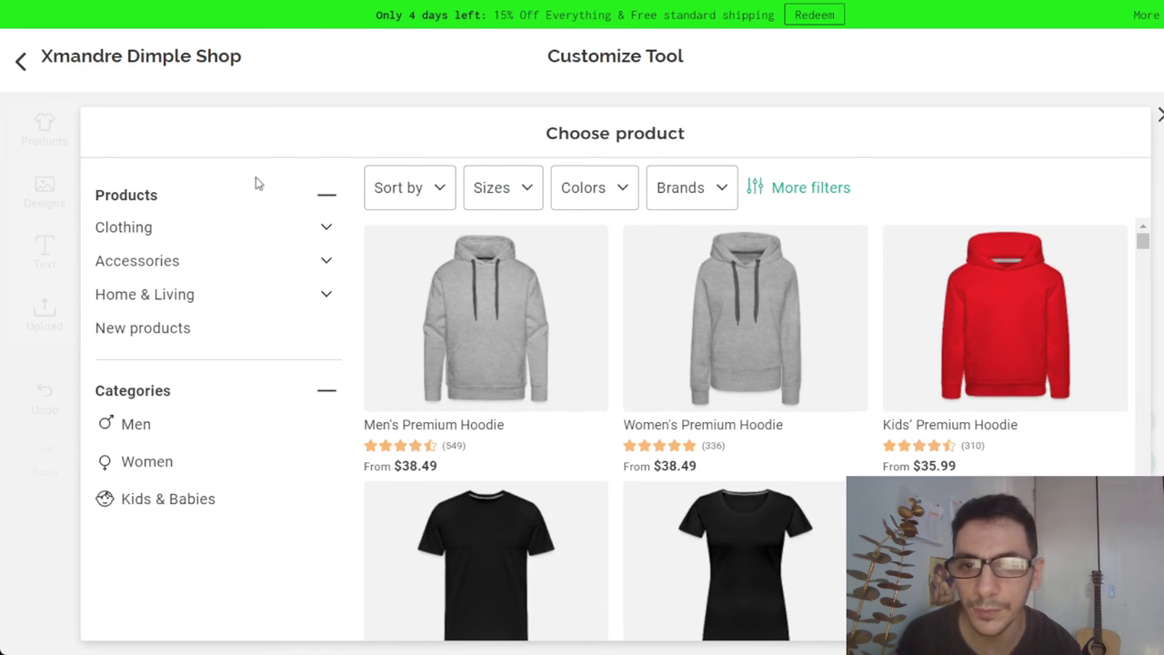
{"action": "left_click", "coordinate": [182, 296]}
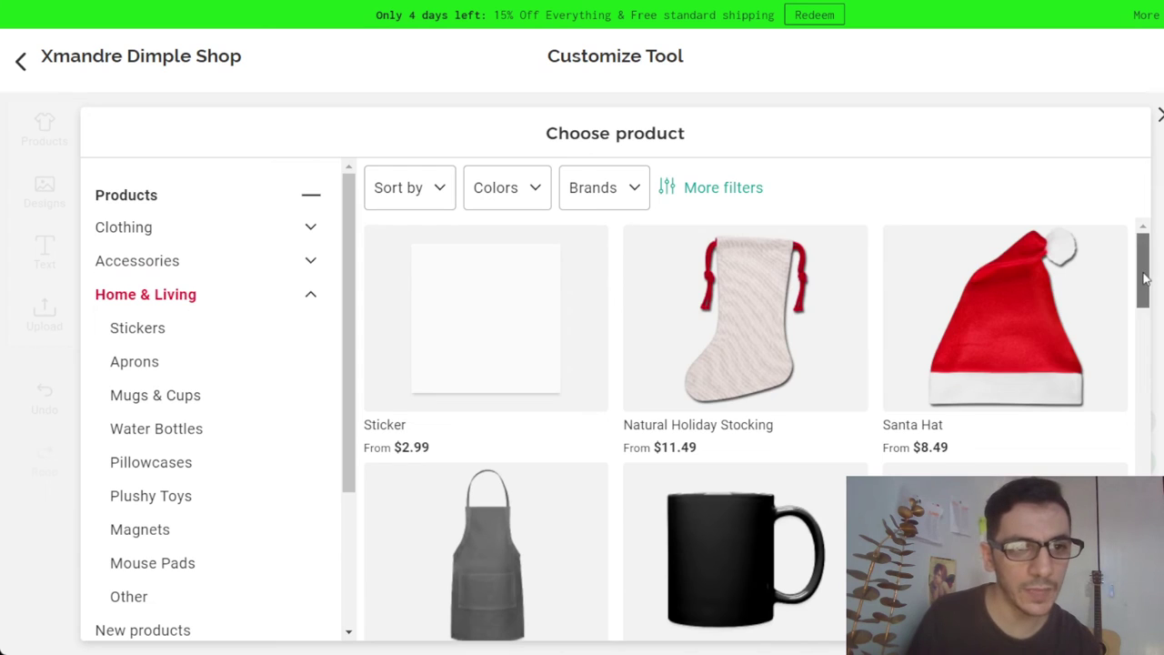
{"action": "scroll", "coordinate": [1144, 272], "scroll_direction": "down", "scroll_amount": 2}
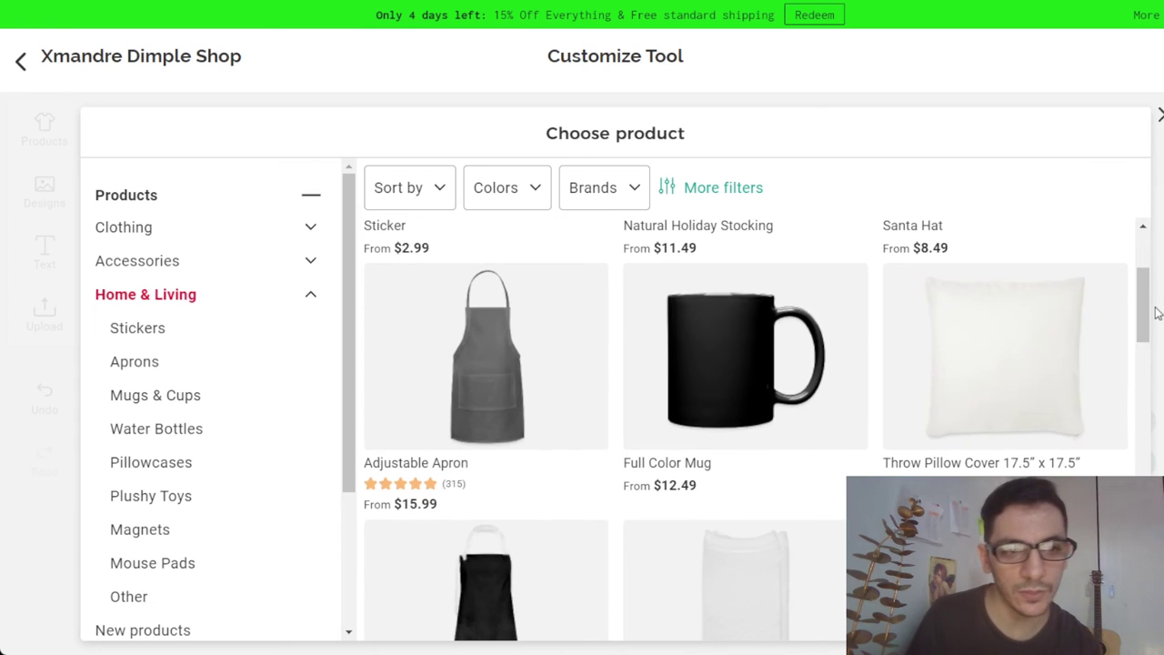
{"action": "left_click", "coordinate": [708, 387]}
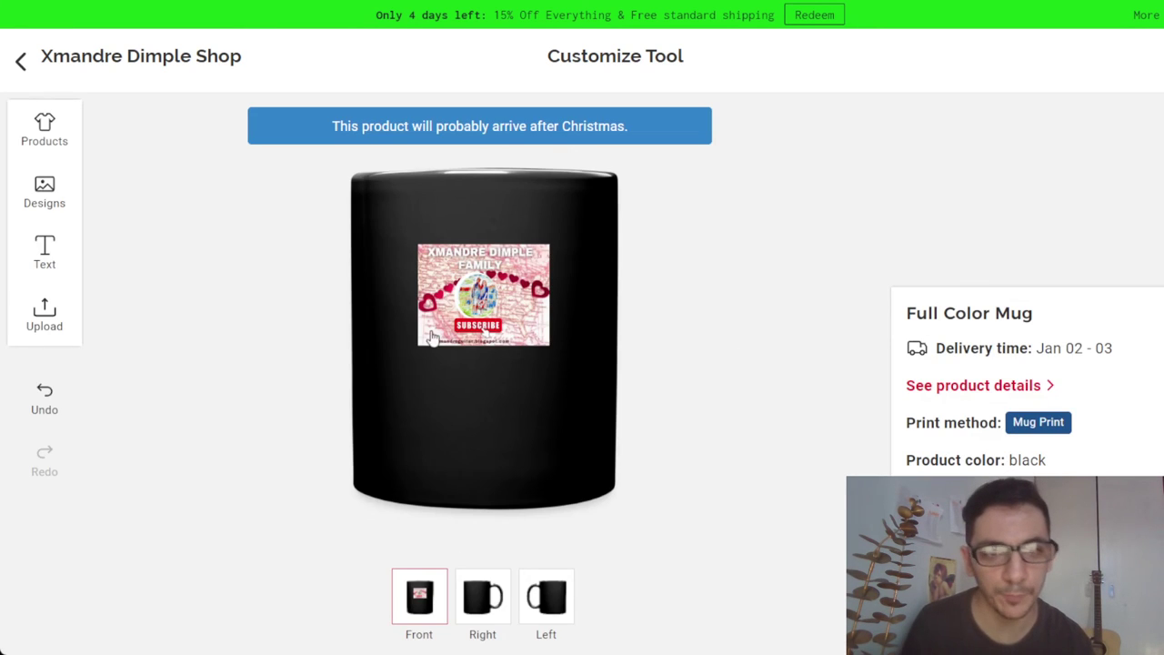
{"action": "left_click", "coordinate": [491, 306]}
{"action": "left_click", "coordinate": [44, 196]}
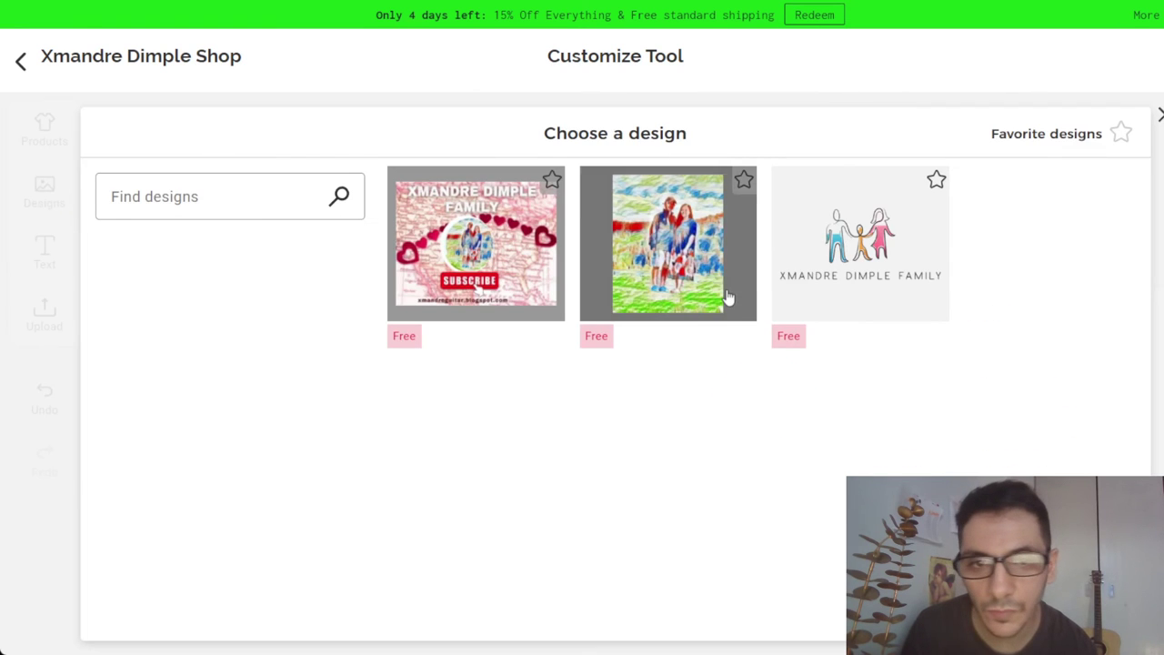
{"action": "left_click", "coordinate": [922, 264]}
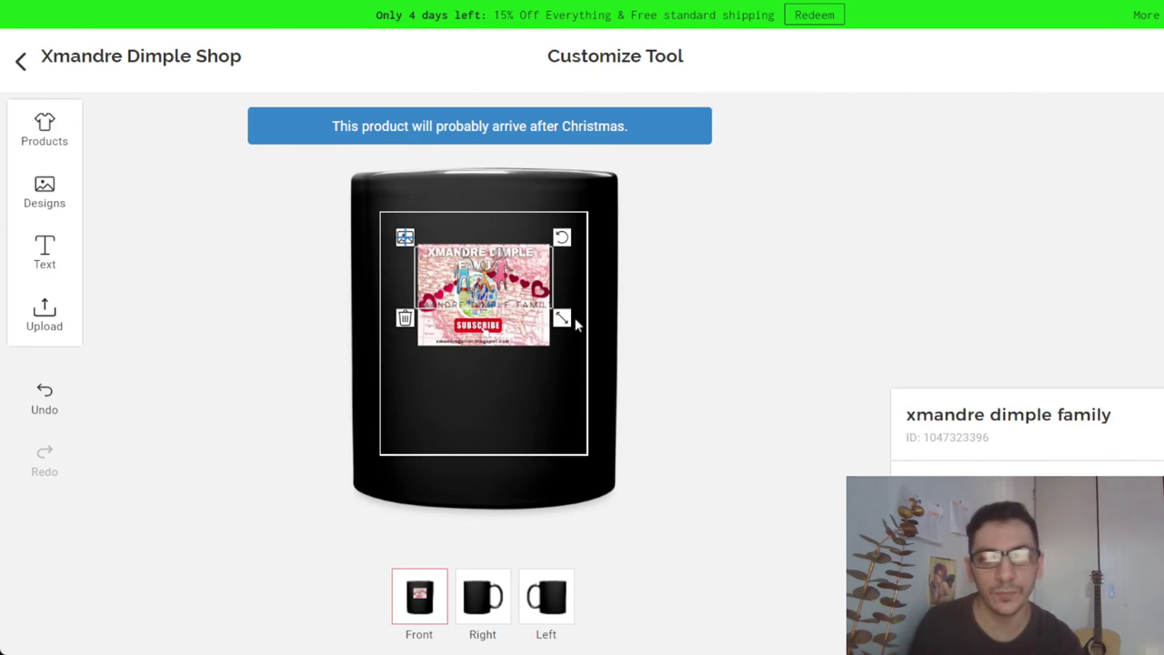
{"action": "left_click", "coordinate": [405, 317]}
- Remove the pink banner design from the front of the Full Color Mug
{"action": "left_click", "coordinate": [435, 313]}
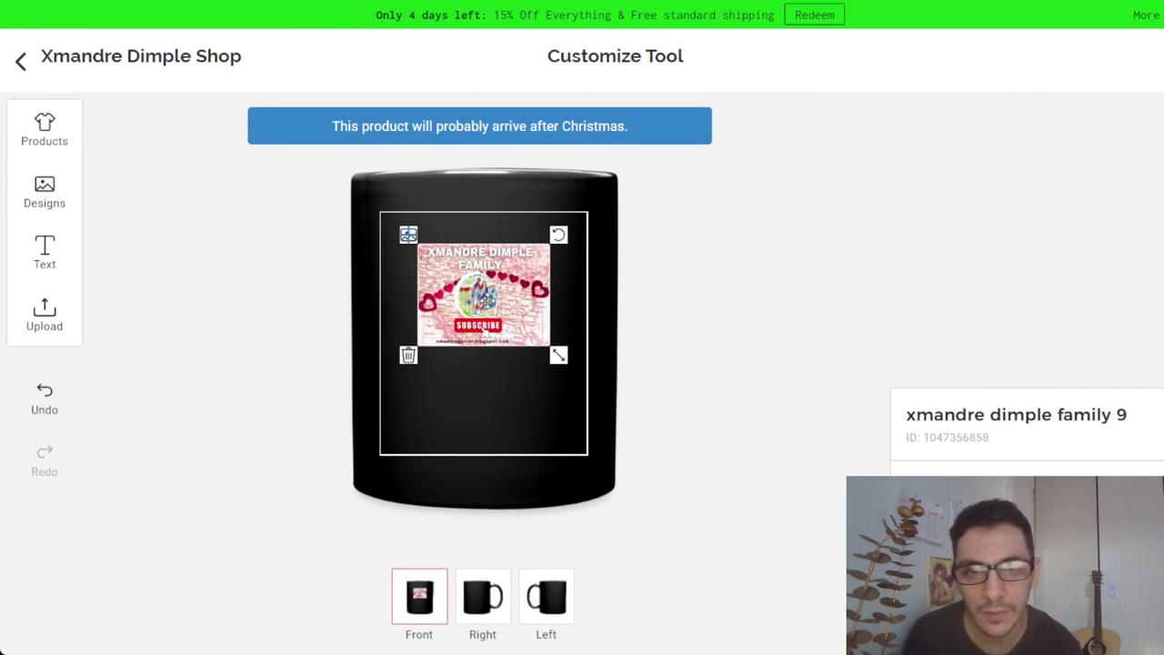
{"action": "left_click", "coordinate": [410, 359]}
- Try the three-figure family logo at a larger size on the black mug's front, inspect it, and delete it
{"action": "left_click", "coordinate": [45, 193]}
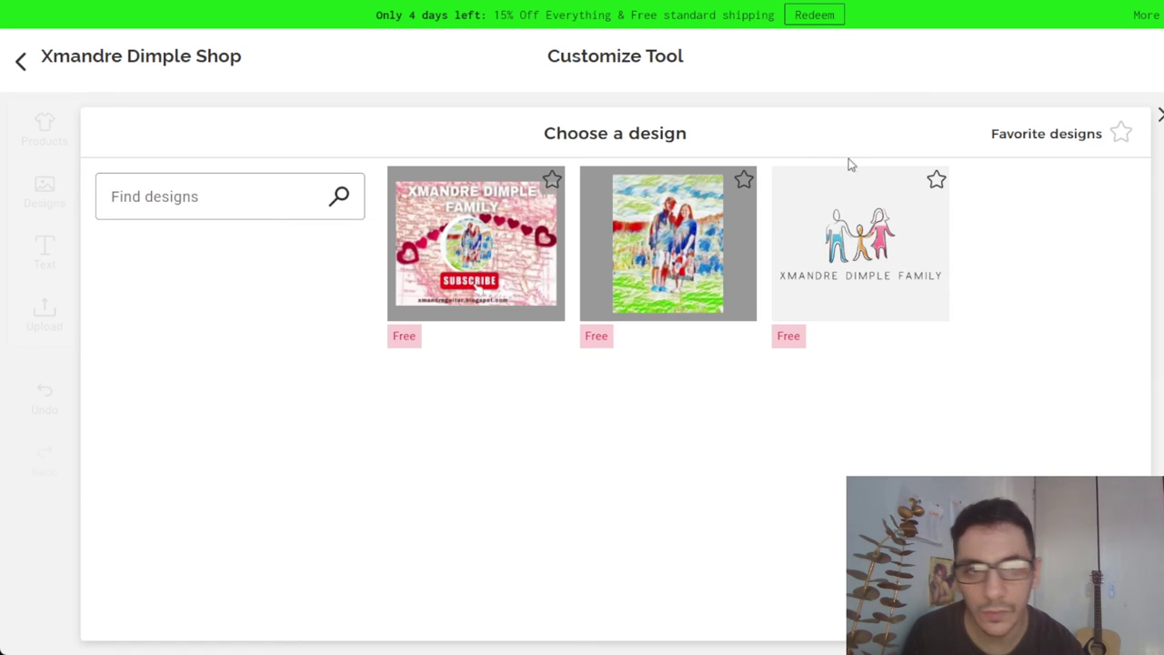
{"action": "left_click", "coordinate": [821, 214]}
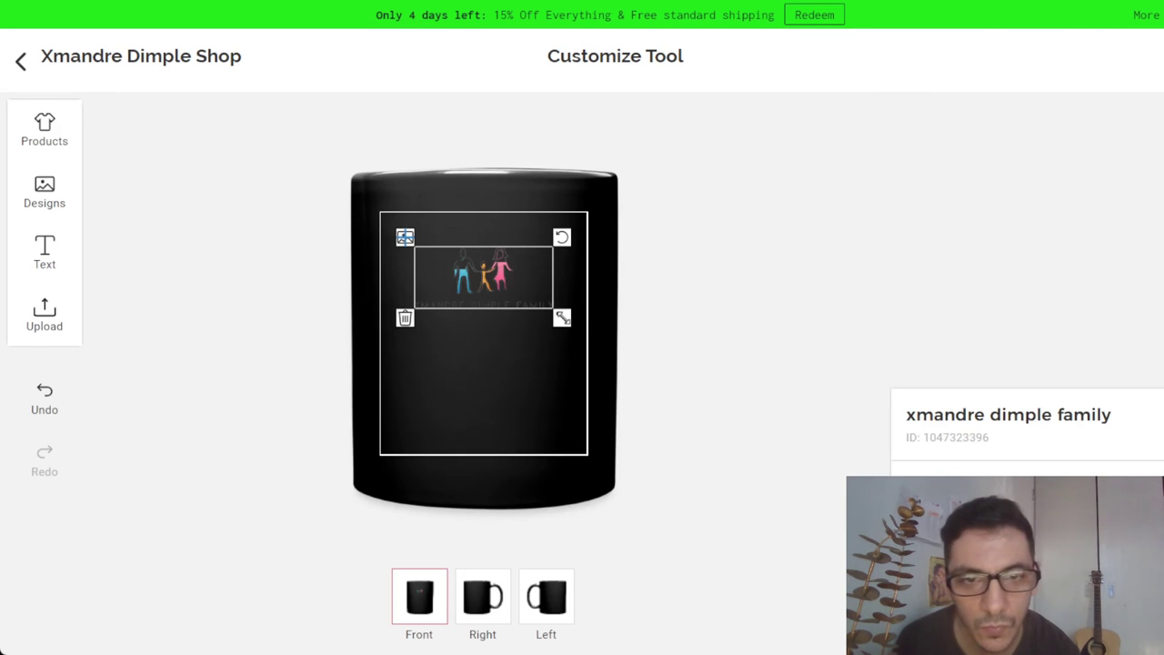
{"action": "left_click_drag", "start_coordinate": [562, 317], "coordinate": [596, 351]}
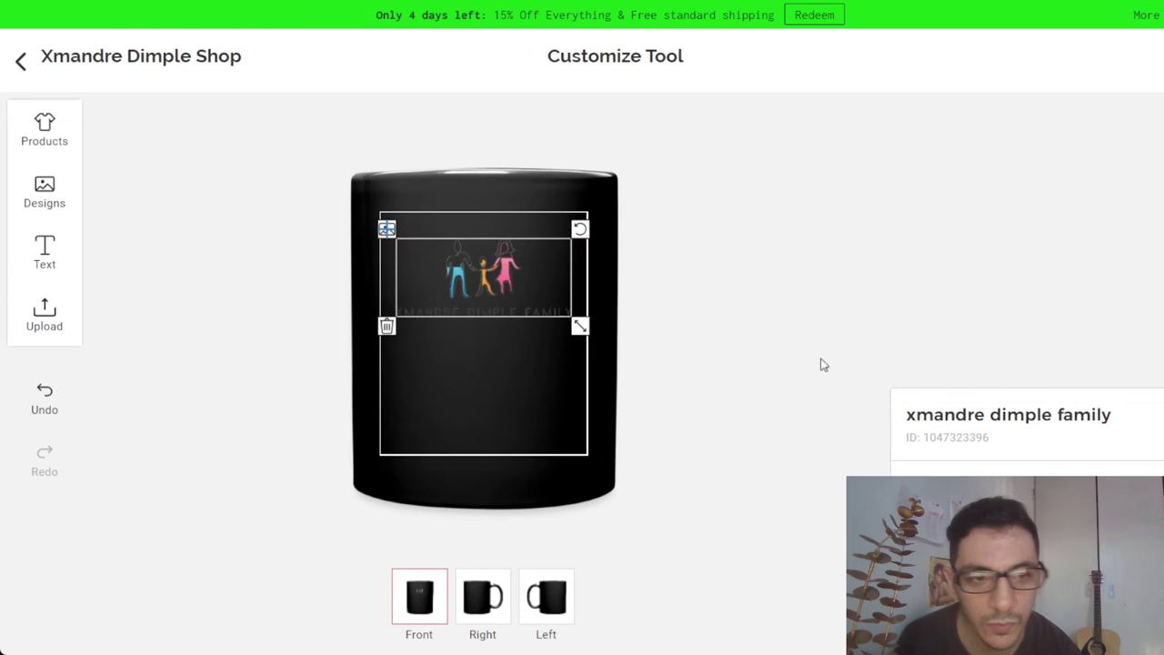
{"action": "left_click", "coordinate": [968, 229]}
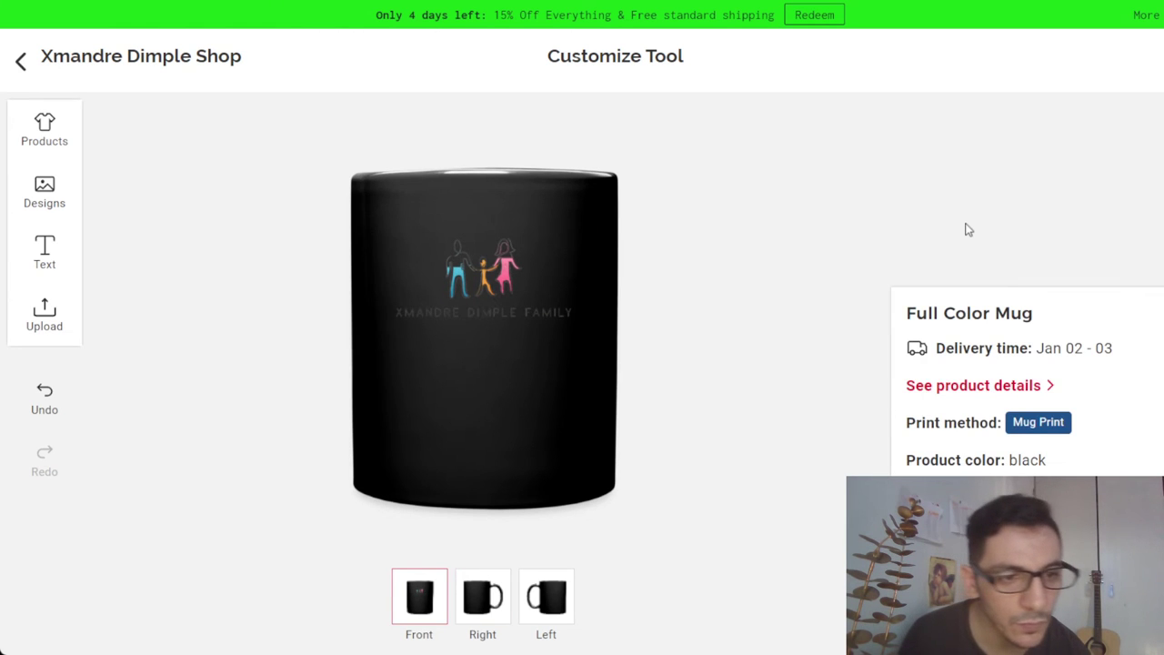
{"action": "left_click", "coordinate": [477, 311]}
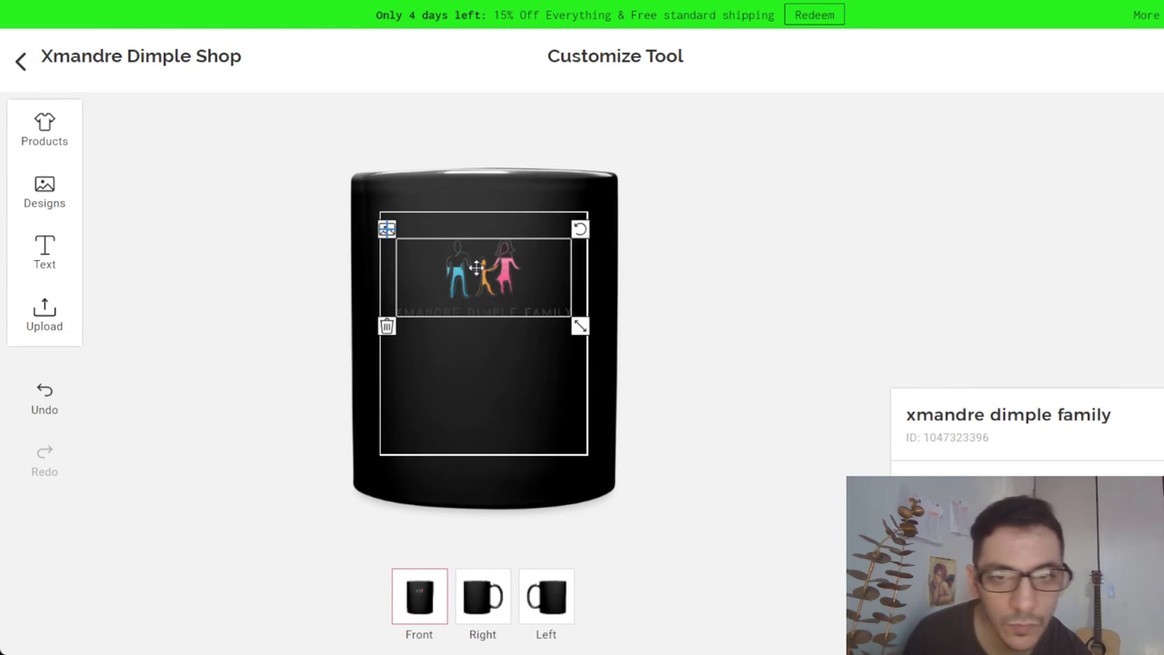
{"action": "left_click", "coordinate": [1061, 336]}
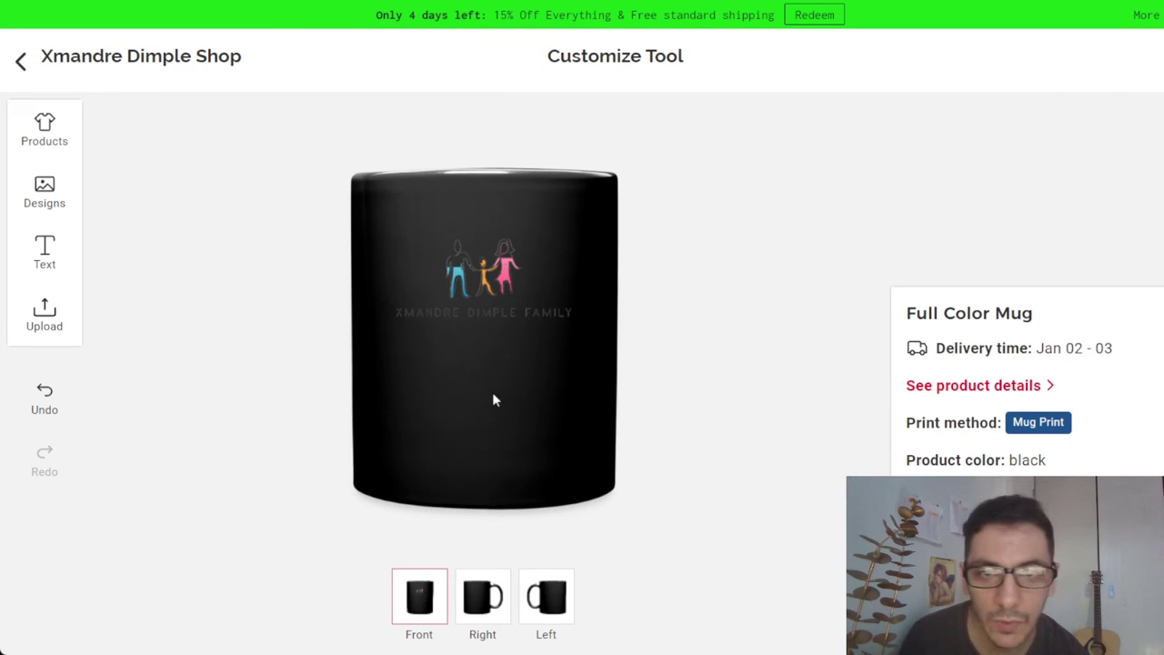
{"action": "left_click", "coordinate": [500, 282]}
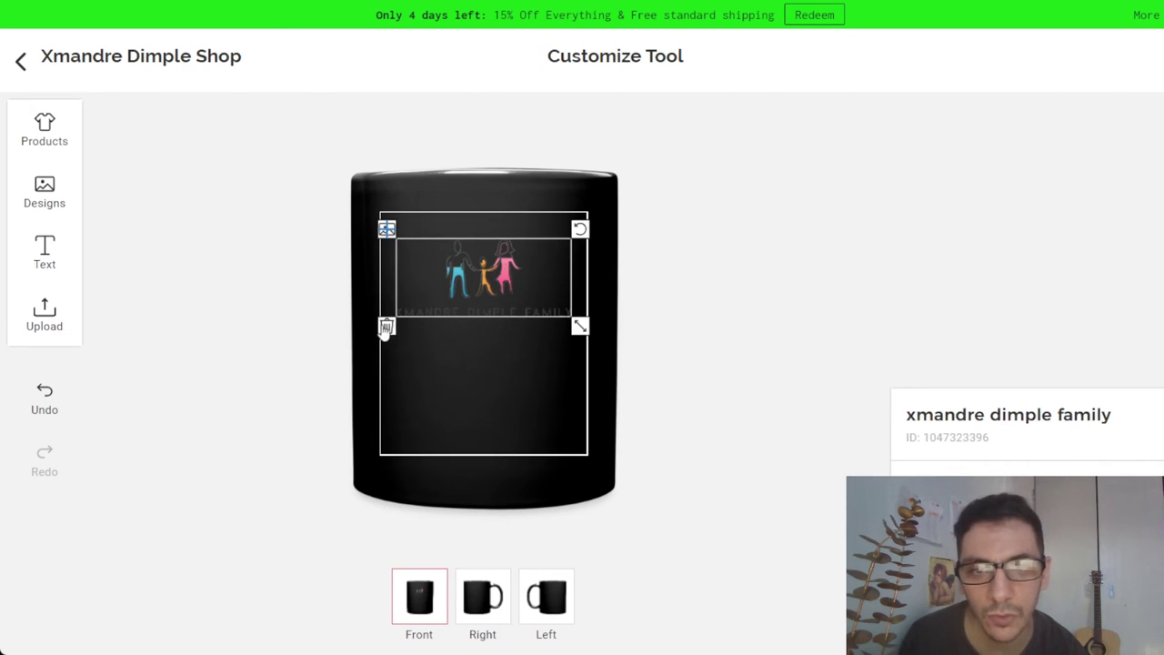
{"action": "left_click", "coordinate": [387, 326]}
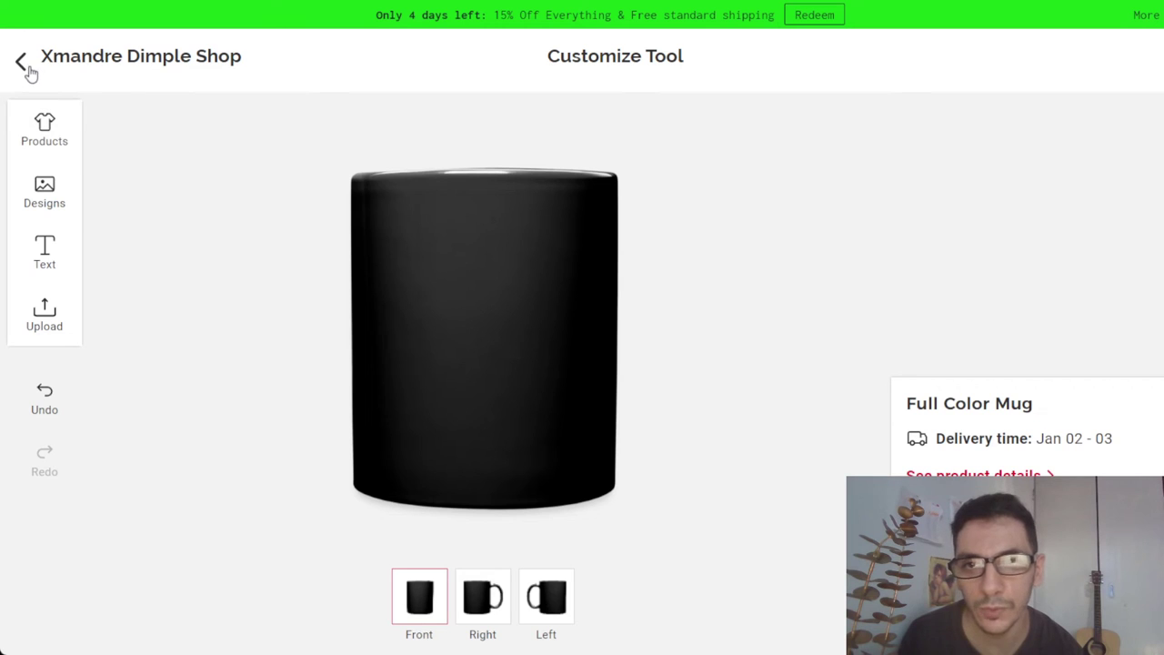
- Switch the product to the white Coffee/Tea Mug and place the painted couple picture design on its right side
{"action": "left_click", "coordinate": [46, 134]}
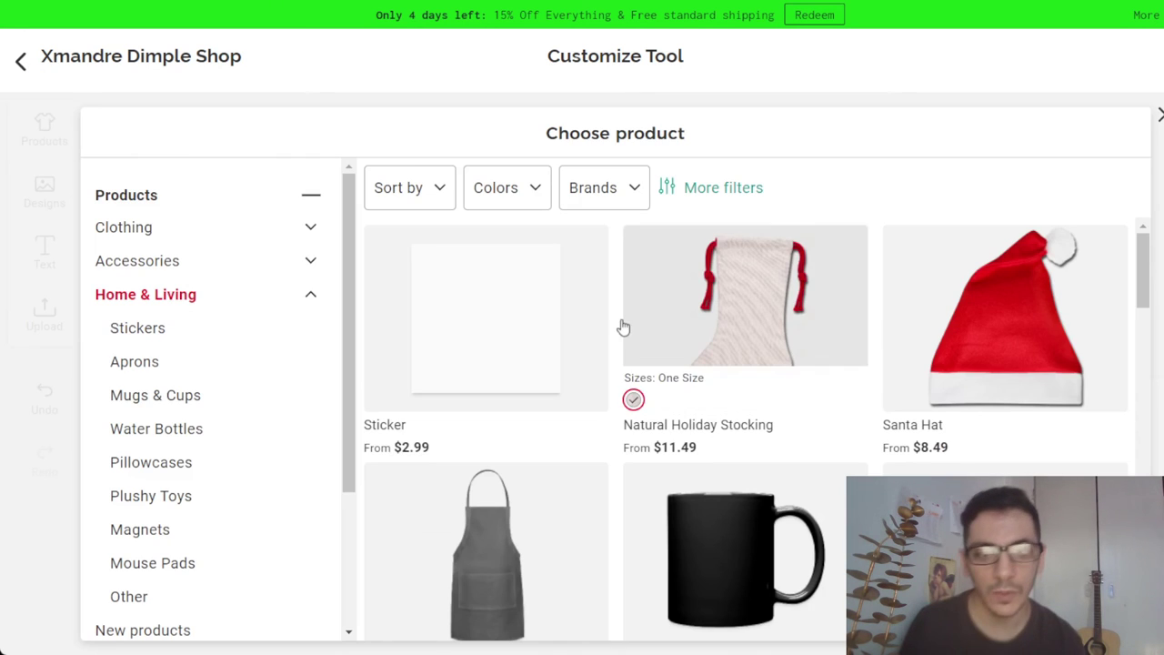
{"action": "left_click_drag", "start_coordinate": [1144, 293], "coordinate": [1161, 504]}
{"action": "left_click", "coordinate": [993, 387]}
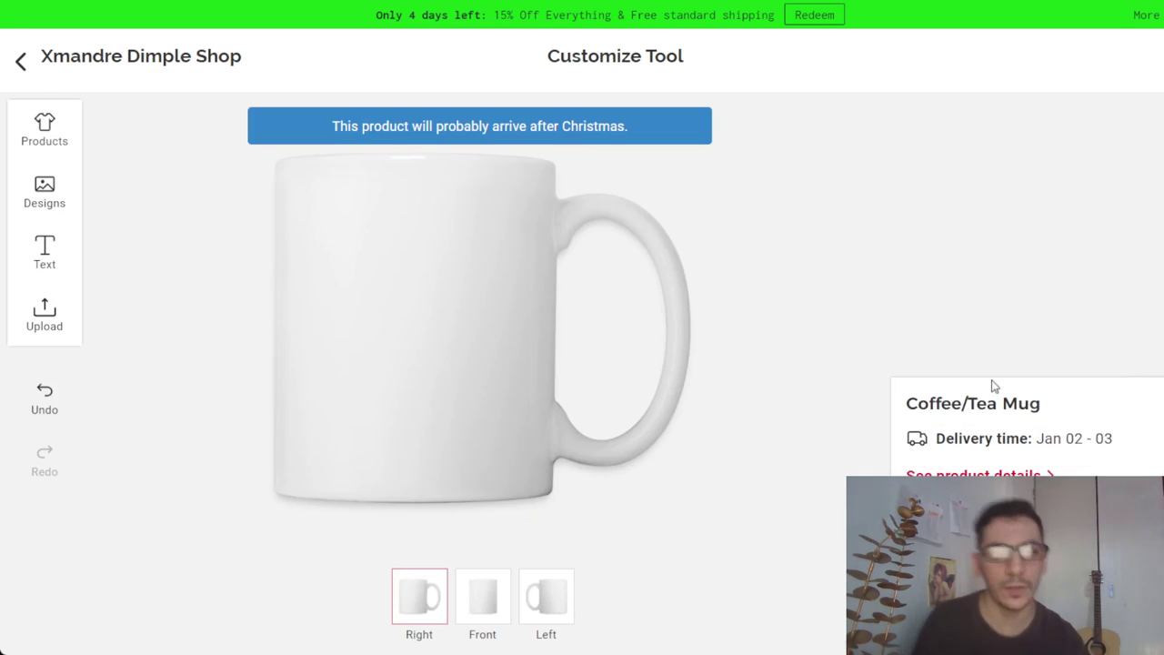
{"action": "left_click", "coordinate": [44, 191]}
{"action": "left_click", "coordinate": [640, 263]}
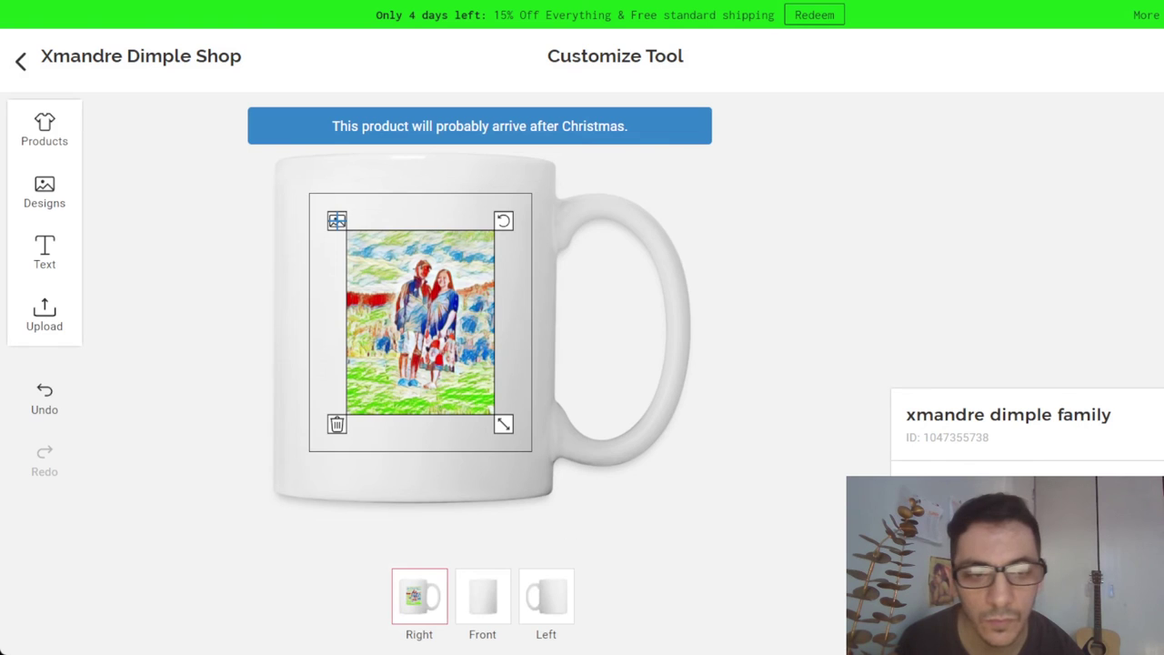
- Add the customized Coffee/Tea Mug to the cart and open the shopping cart to review all items
{"action": "left_click", "coordinate": [1040, 545]}
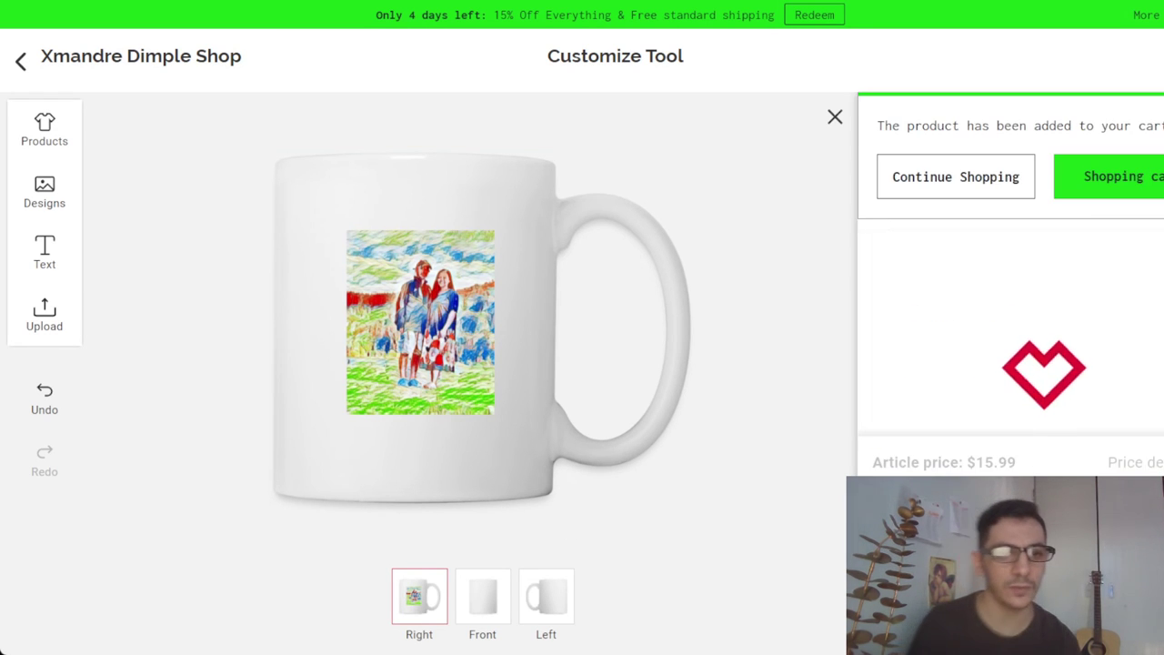
{"action": "left_click", "coordinate": [1114, 171]}
{"action": "scroll", "coordinate": [507, 353], "scroll_direction": "down", "scroll_amount": 3}
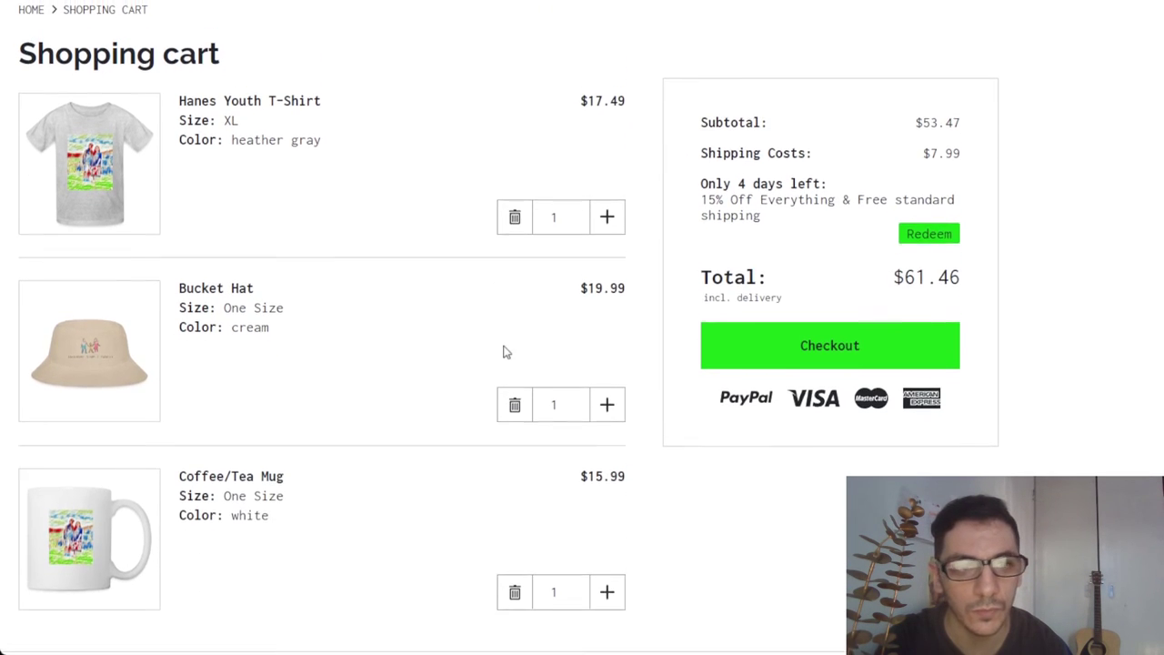
{"action": "scroll", "coordinate": [507, 352], "scroll_direction": "up", "scroll_amount": 1}
{"action": "scroll", "coordinate": [506, 352], "scroll_direction": "down", "scroll_amount": 1}
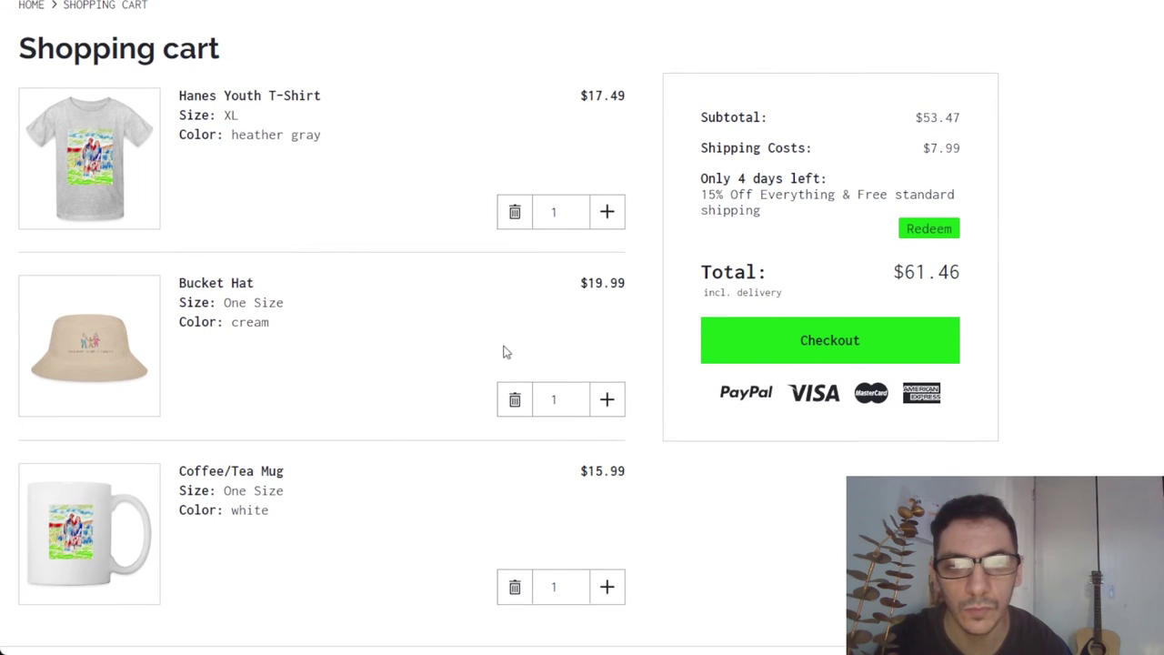
{"action": "scroll", "coordinate": [506, 352], "scroll_direction": "up", "scroll_amount": 1}
{"action": "scroll", "coordinate": [507, 352], "scroll_direction": "down", "scroll_amount": 1}
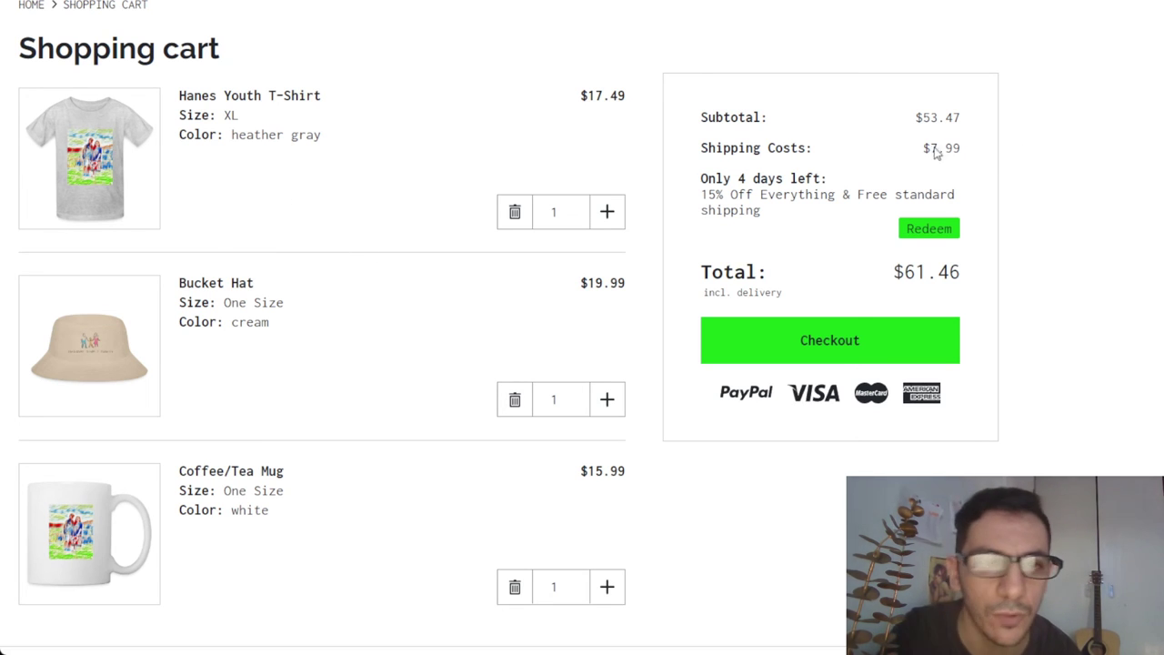
{"action": "scroll", "coordinate": [1114, 141], "scroll_direction": "up", "scroll_amount": 1}
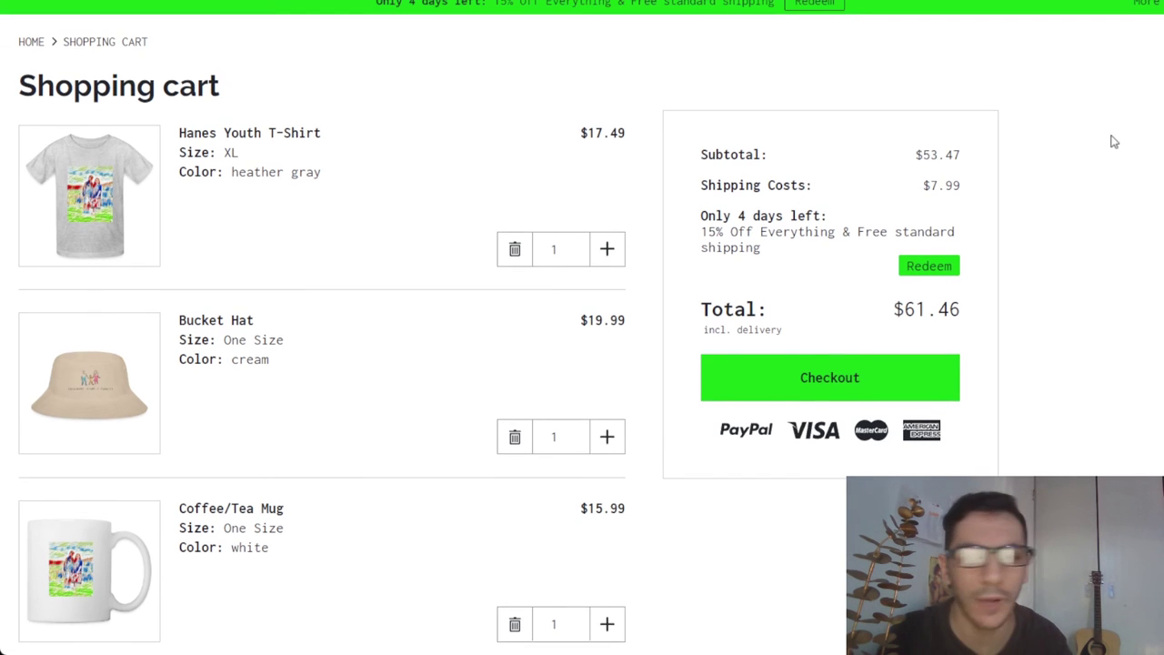
{"action": "scroll", "coordinate": [1114, 141], "scroll_direction": "down", "scroll_amount": 1}
{"action": "scroll", "coordinate": [1114, 141], "scroll_direction": "down", "scroll_amount": 1}
{"action": "scroll", "coordinate": [1114, 141], "scroll_direction": "up", "scroll_amount": 3}
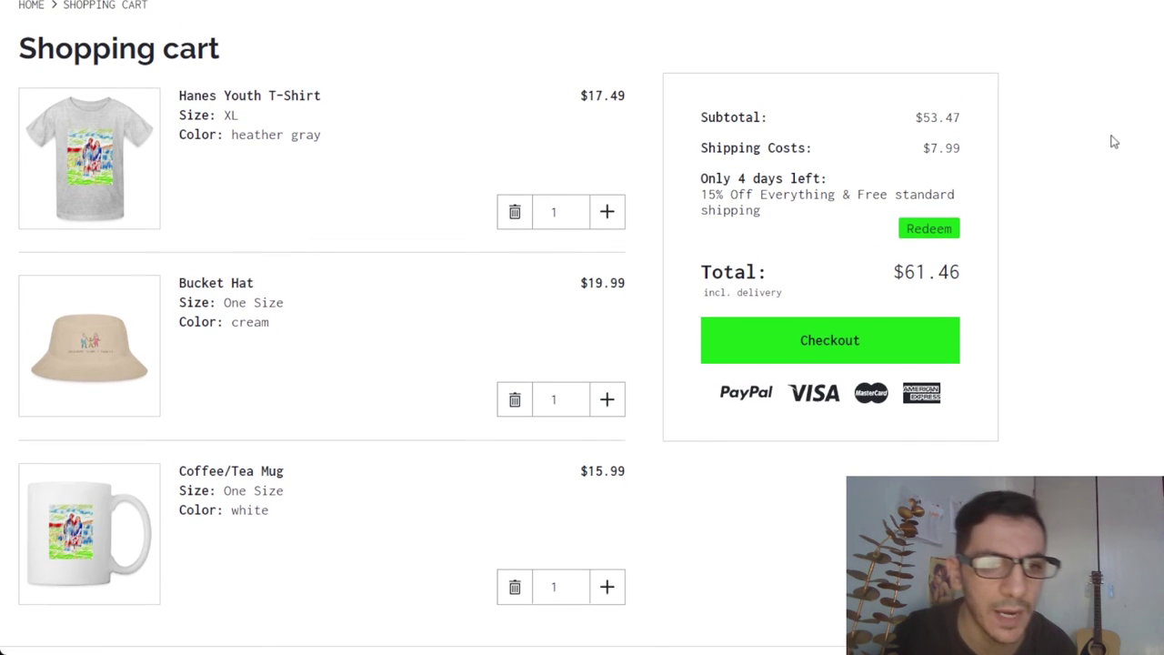
{"action": "scroll", "coordinate": [1115, 141], "scroll_direction": "down", "scroll_amount": 2}
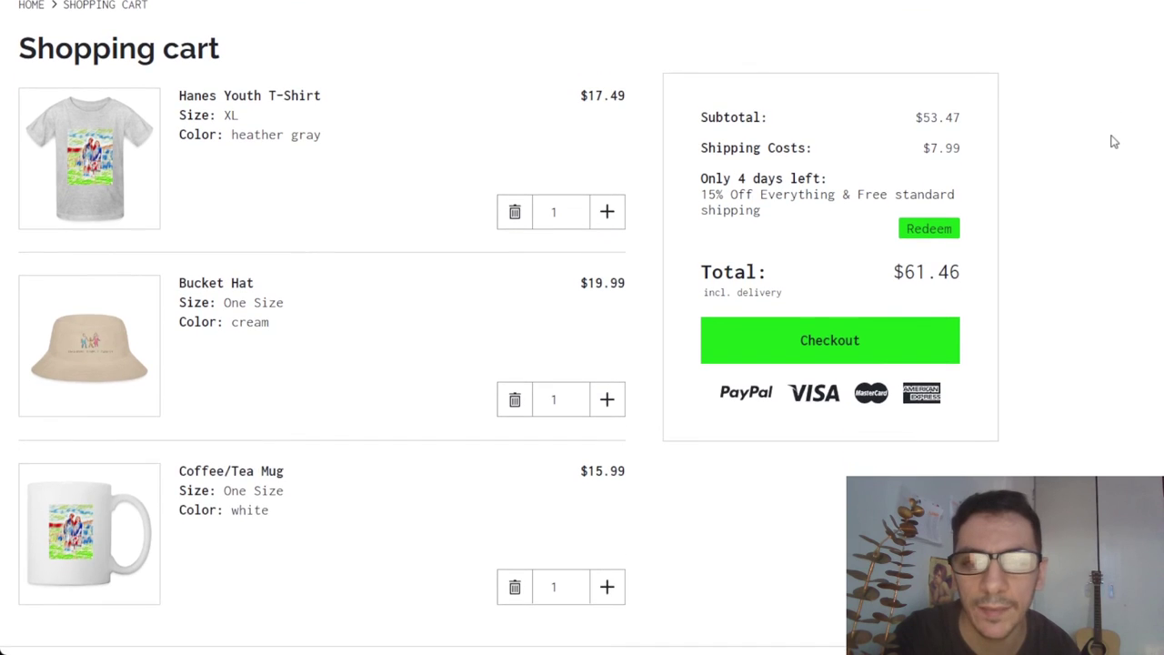
{"action": "scroll", "coordinate": [1115, 141], "scroll_direction": "up", "scroll_amount": 1}
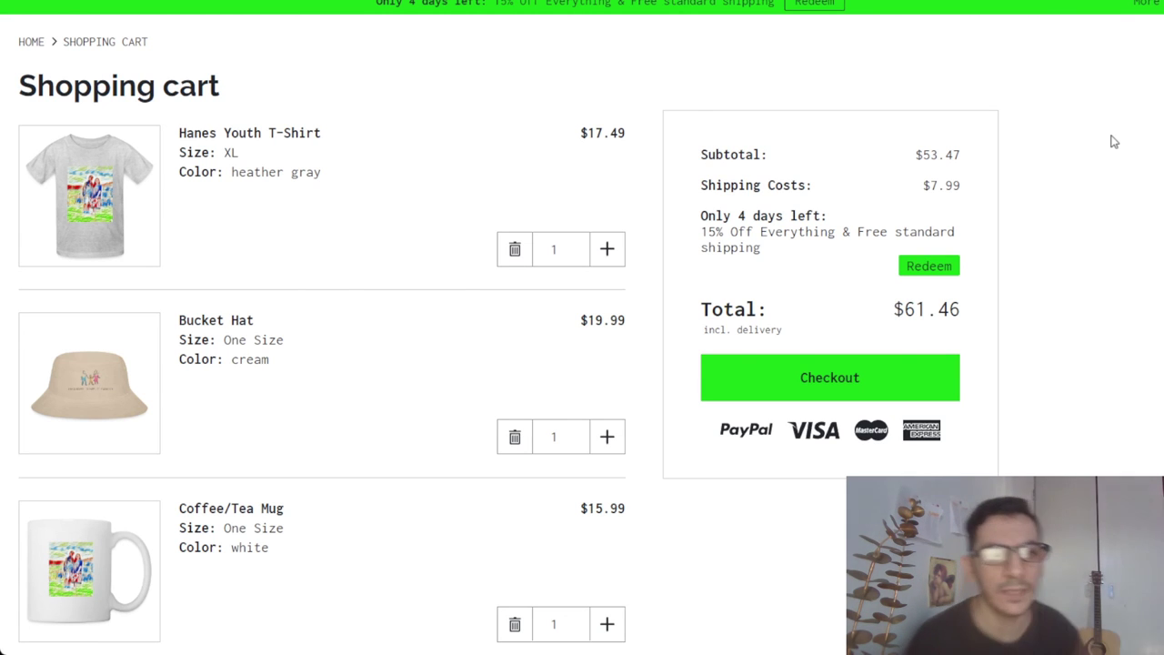
{"action": "scroll", "coordinate": [1115, 141], "scroll_direction": "down", "scroll_amount": 4}
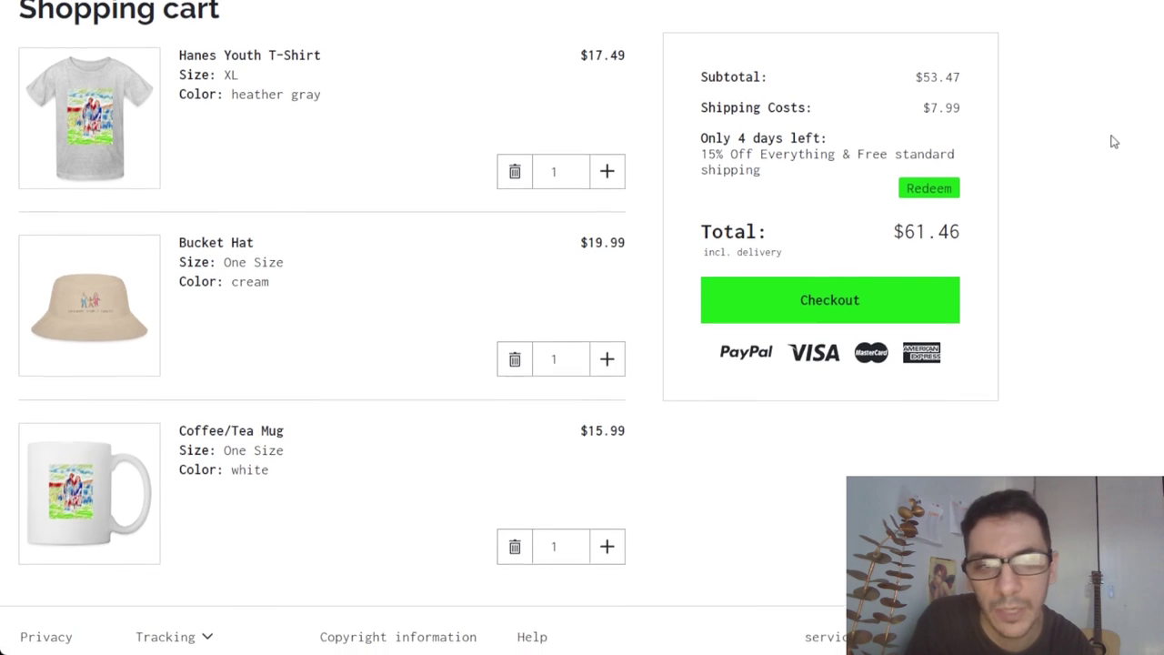
{"action": "scroll", "coordinate": [1114, 141], "scroll_direction": "up", "scroll_amount": 7}
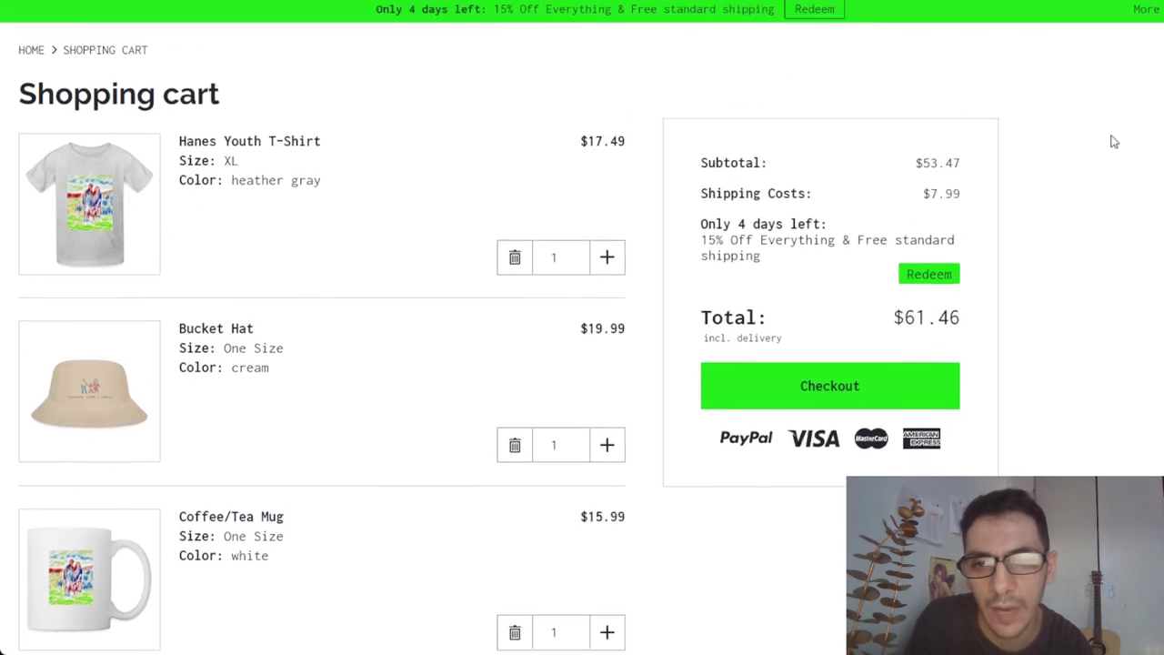
{"action": "scroll", "coordinate": [1114, 142], "scroll_direction": "down", "scroll_amount": 3}
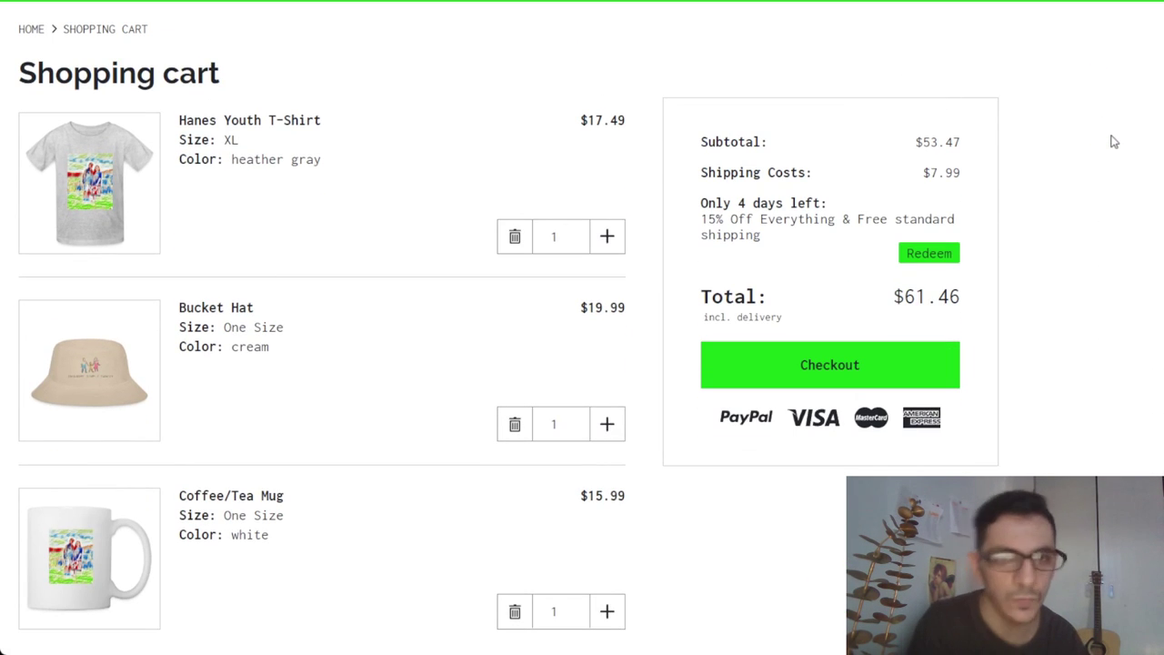